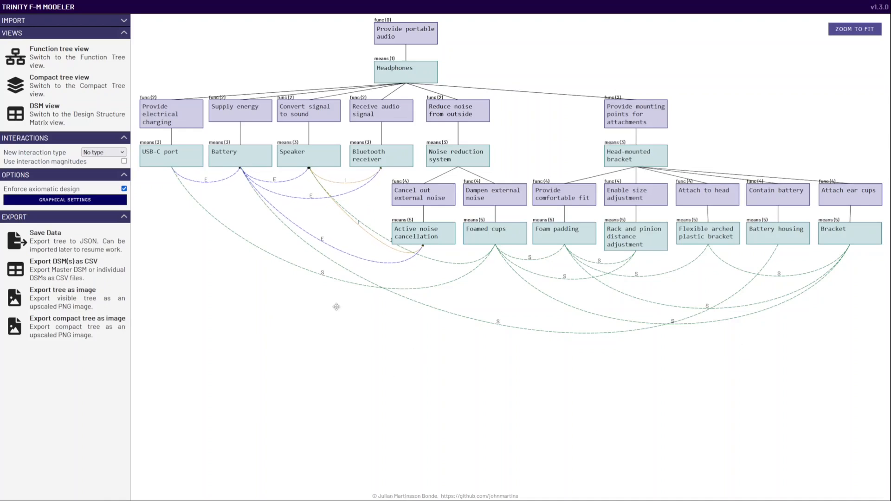
Step: Add a function beneath the USB-C port means, a means beneath that function, and two child functions under the new means
{"action": "scroll", "coordinate": [362, 359], "scroll_direction": "down", "scroll_amount": 1}
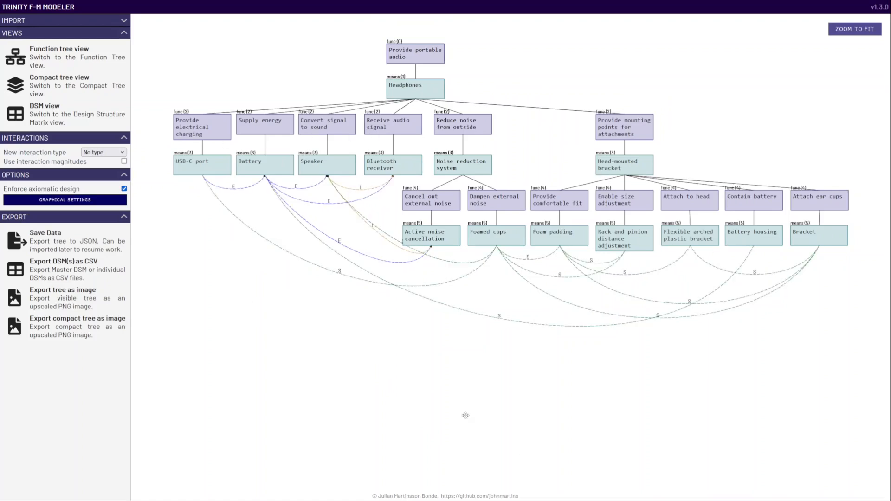
{"action": "left_click_drag", "start_coordinate": [397, 334], "coordinate": [389, 359]}
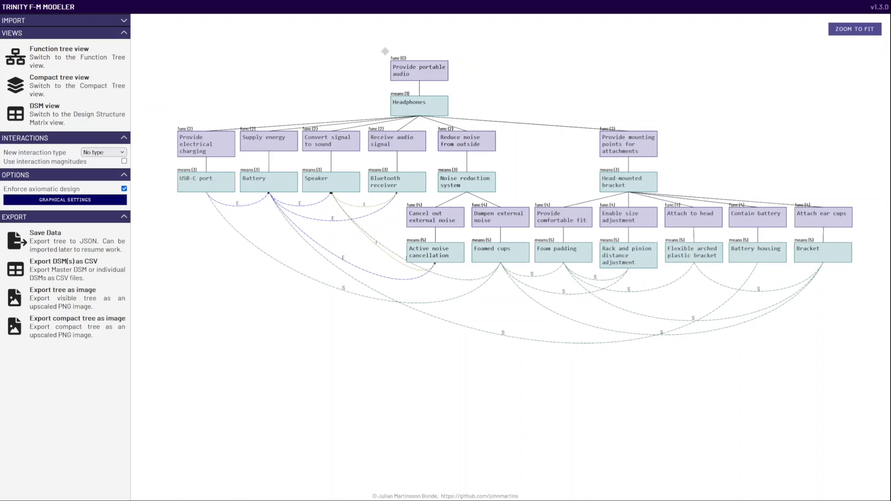
{"action": "mouse_move", "coordinate": [414, 67]}
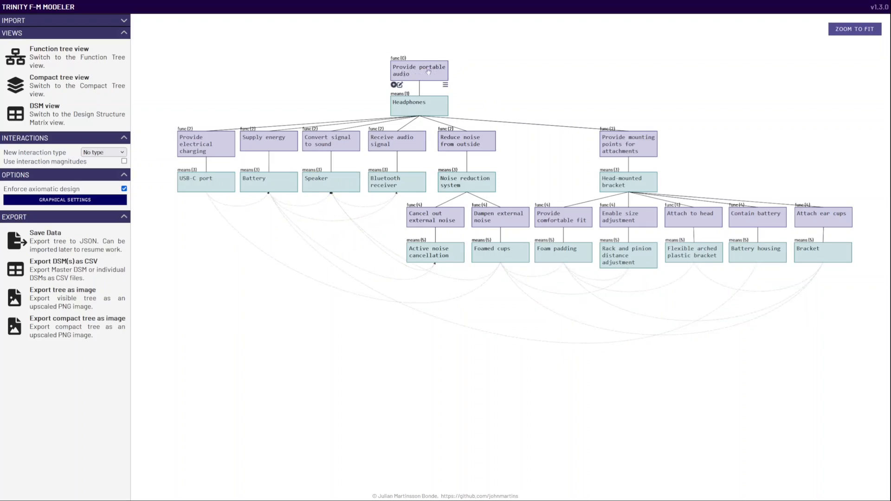
{"action": "mouse_move", "coordinate": [415, 105]}
{"action": "mouse_move", "coordinate": [196, 186]}
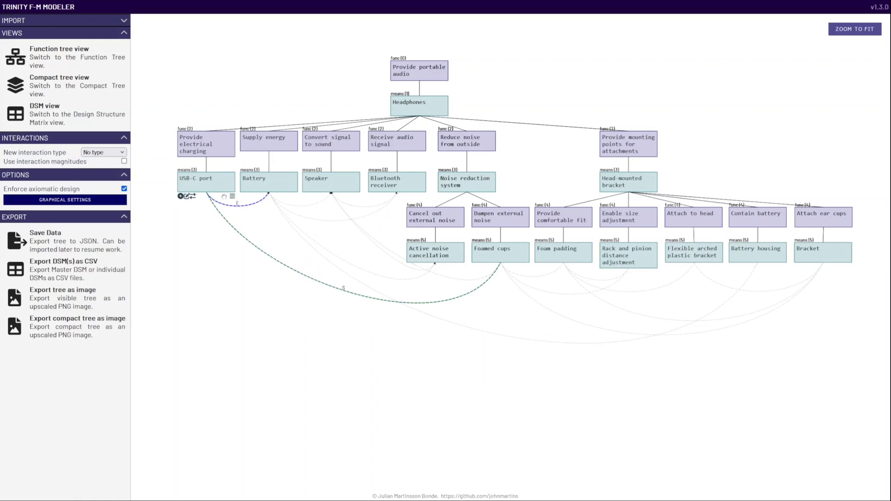
{"action": "left_click", "coordinate": [181, 197]}
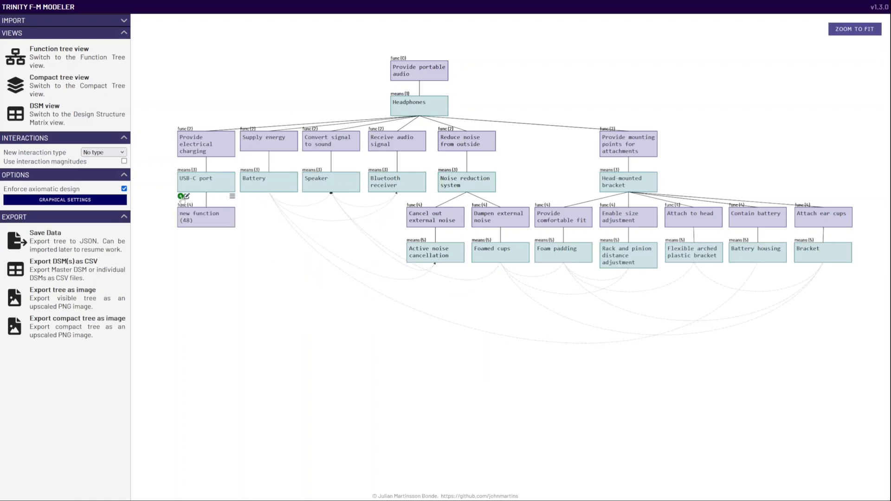
{"action": "left_click", "coordinate": [181, 231]}
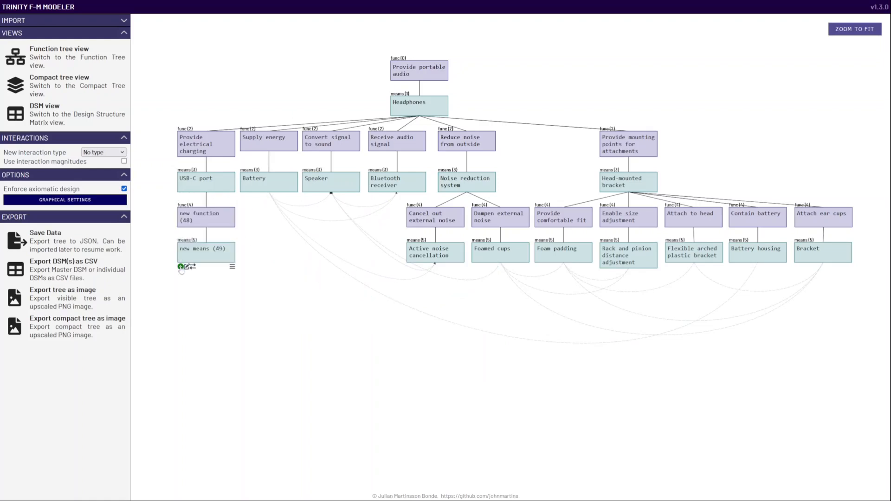
{"action": "left_click", "coordinate": [181, 267]}
{"action": "left_click", "coordinate": [181, 267]}
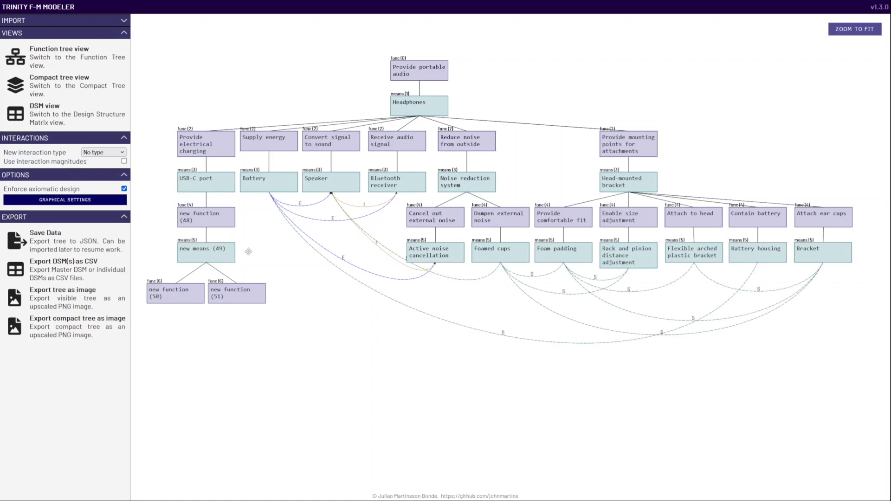
Step: Delete the two lowest new functions and their parent new means in the USB-C port branch
{"action": "right_click", "coordinate": [266, 285]}
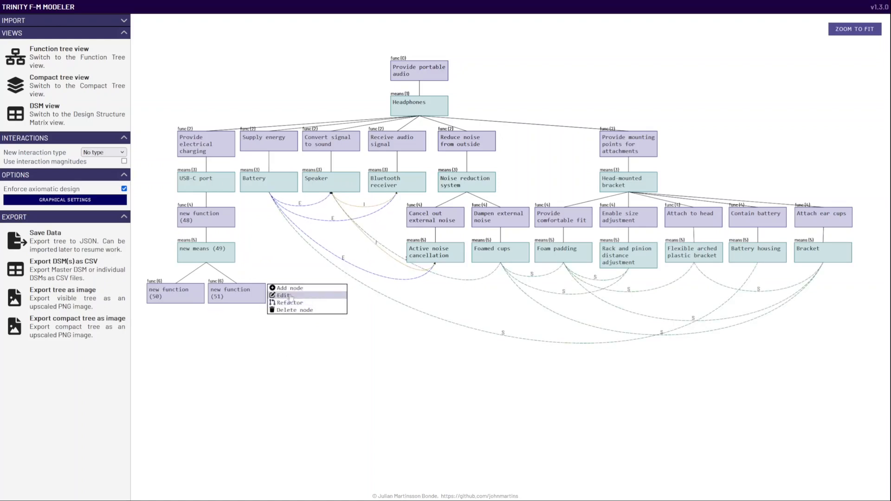
{"action": "left_click", "coordinate": [283, 310]}
{"action": "right_click", "coordinate": [201, 285]}
{"action": "left_click", "coordinate": [223, 310]}
{"action": "mouse_move", "coordinate": [229, 265]}
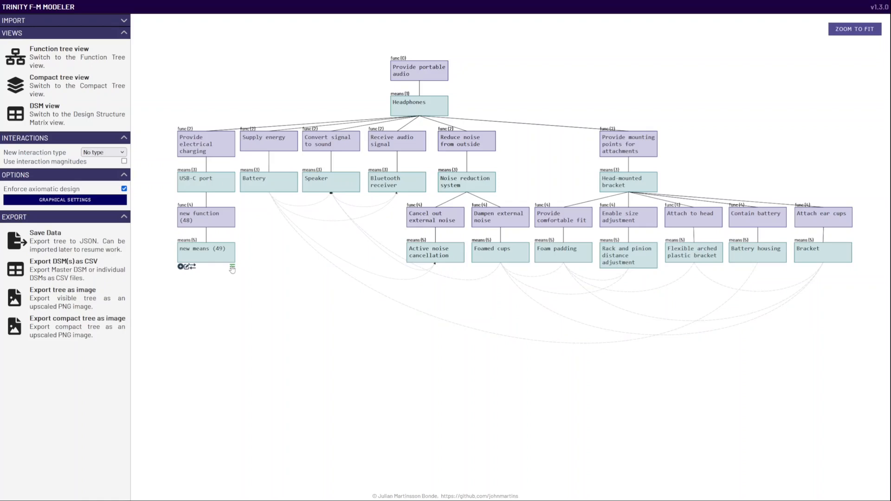
{"action": "left_click", "coordinate": [232, 270]}
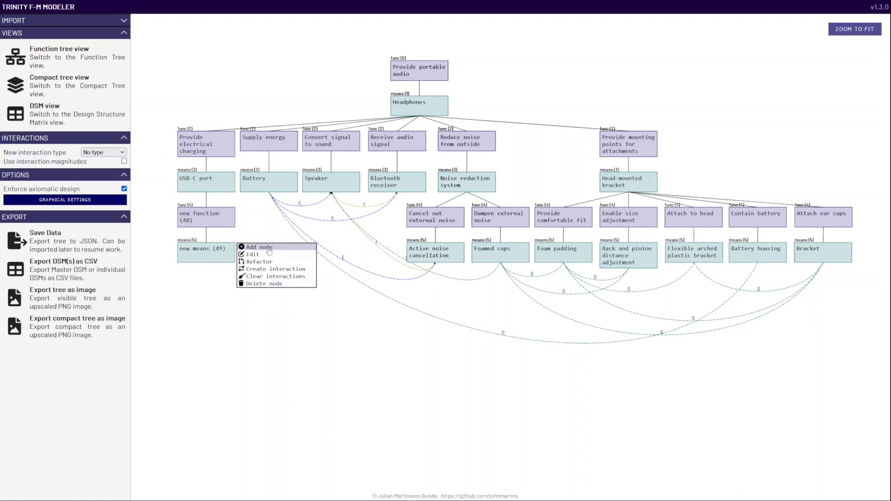
{"action": "left_click", "coordinate": [274, 288]}
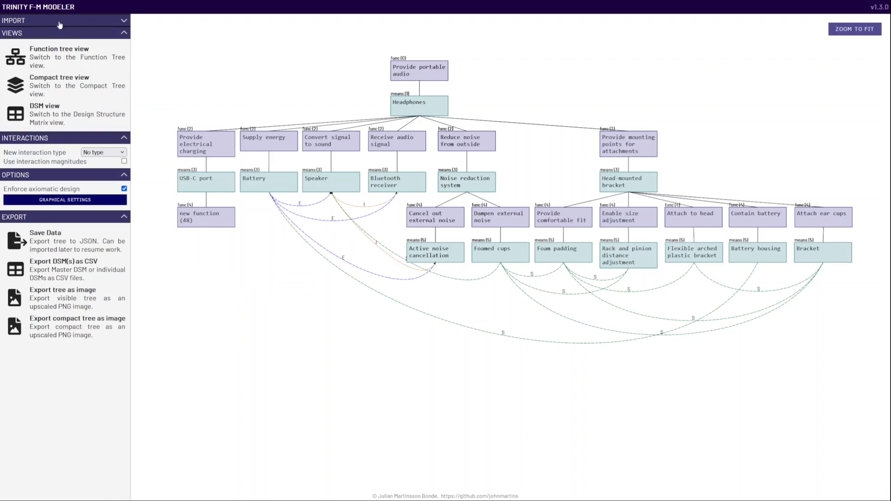
Step: Review the headphones model as a design structure matrix and as a compact tree, and return to the function tree view
{"action": "left_click", "coordinate": [45, 21]}
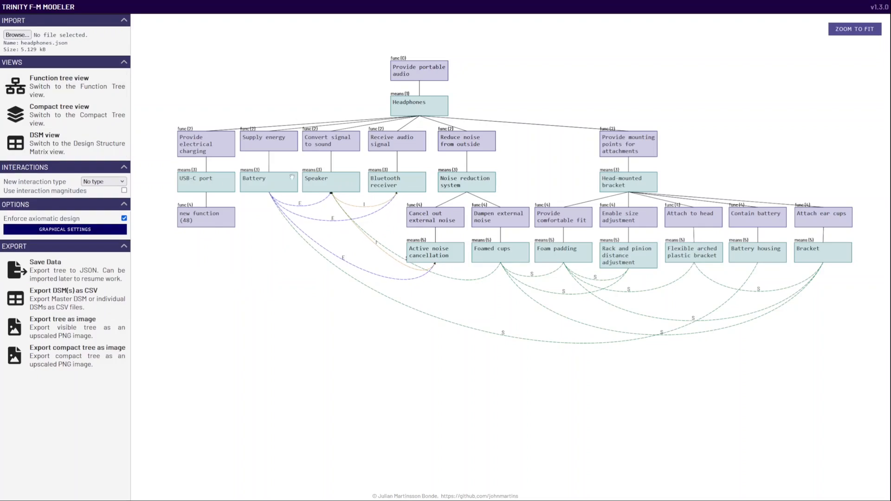
{"action": "left_click", "coordinate": [62, 144]}
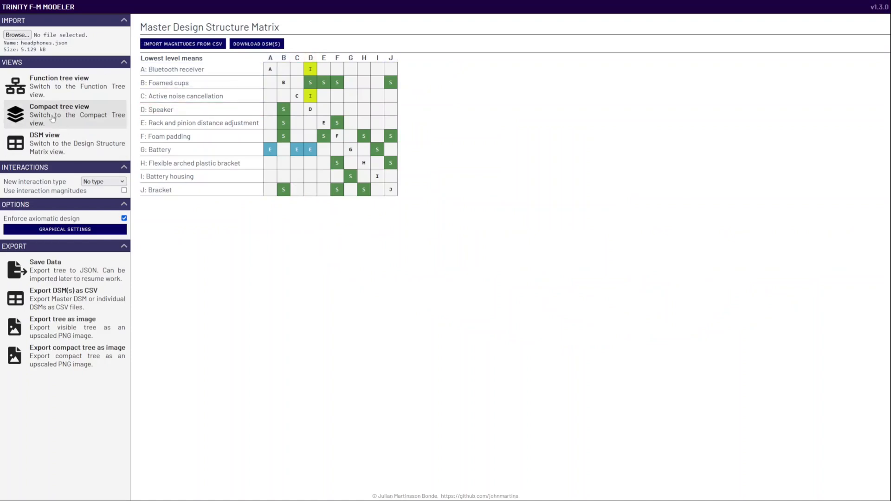
{"action": "left_click", "coordinate": [52, 119]}
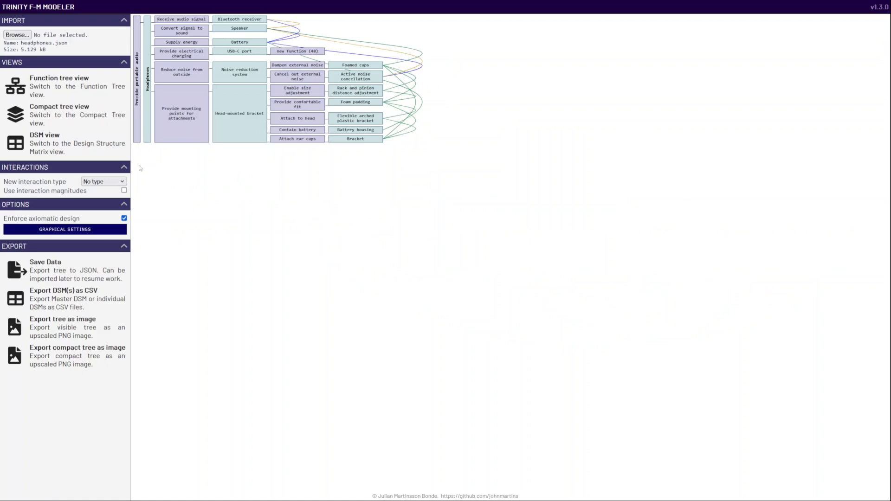
{"action": "left_click", "coordinate": [62, 87]}
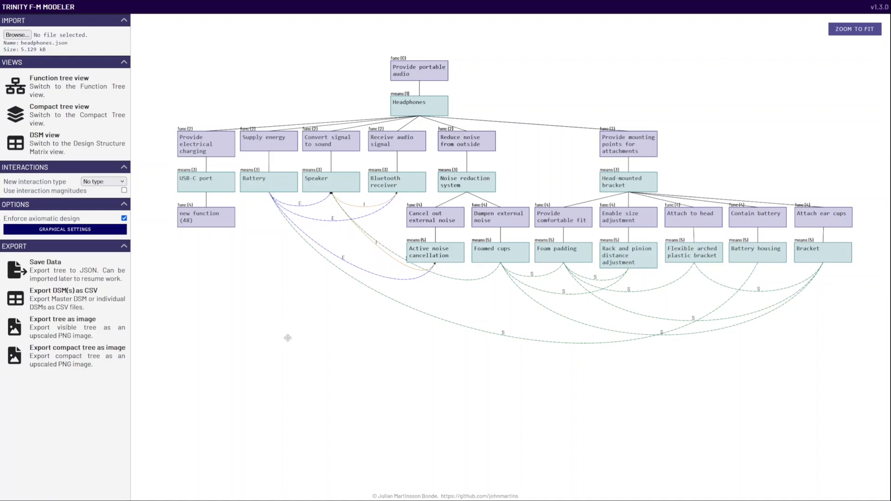
Step: Reload the page to start an empty model and rename the root function "Brew coffee"
{"action": "key", "text": "F5"}
{"action": "left_click", "coordinate": [461, 268]}
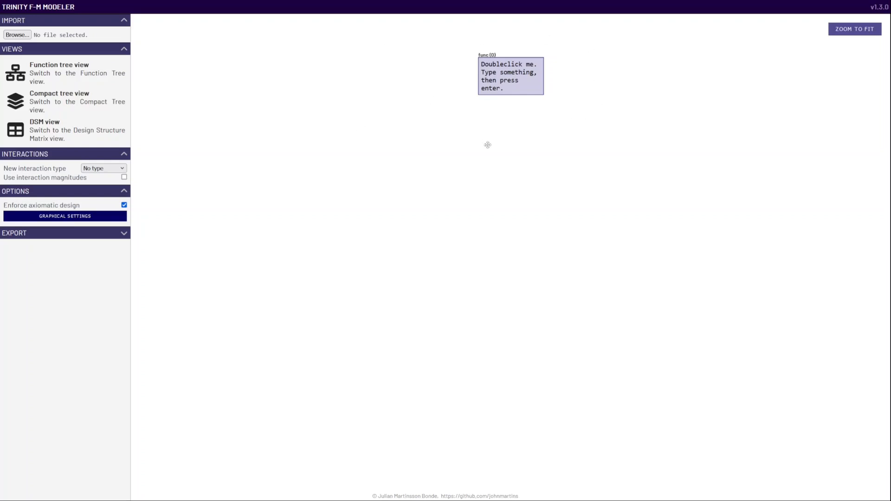
{"action": "double_click", "coordinate": [505, 74]}
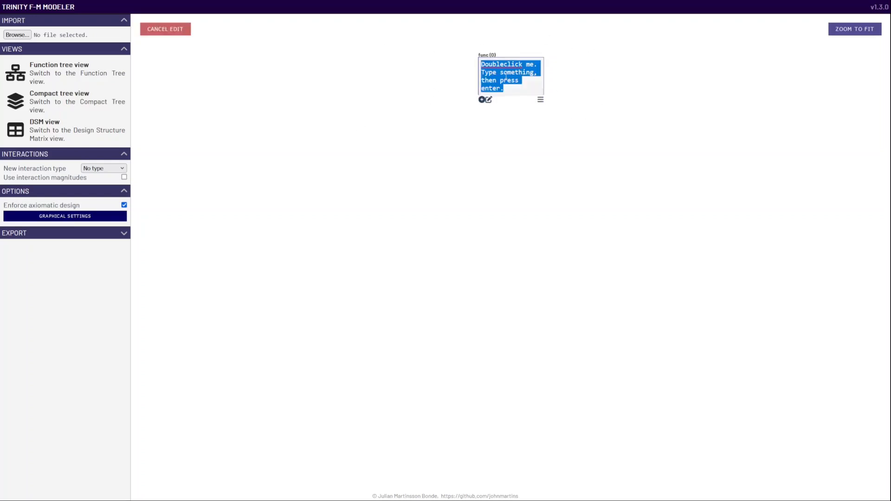
{"action": "type", "text": "B"}
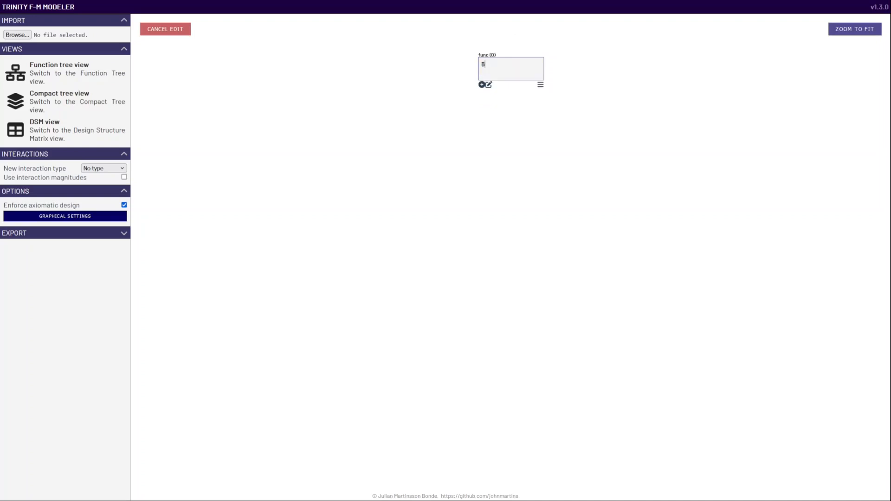
{"action": "type", "text": "rew coffee"}
{"action": "key", "text": "Return"}
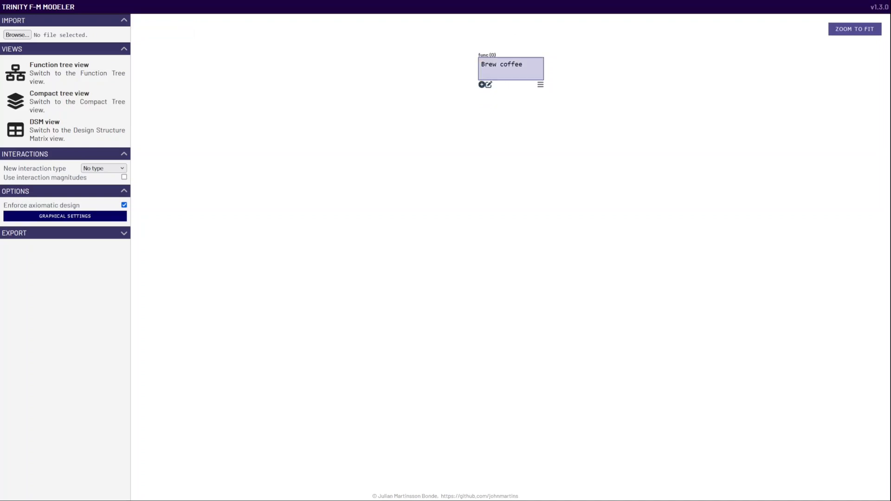
Step: Add a means beneath Brew coffee and name it "Coffee maker"
{"action": "left_click", "coordinate": [482, 84]}
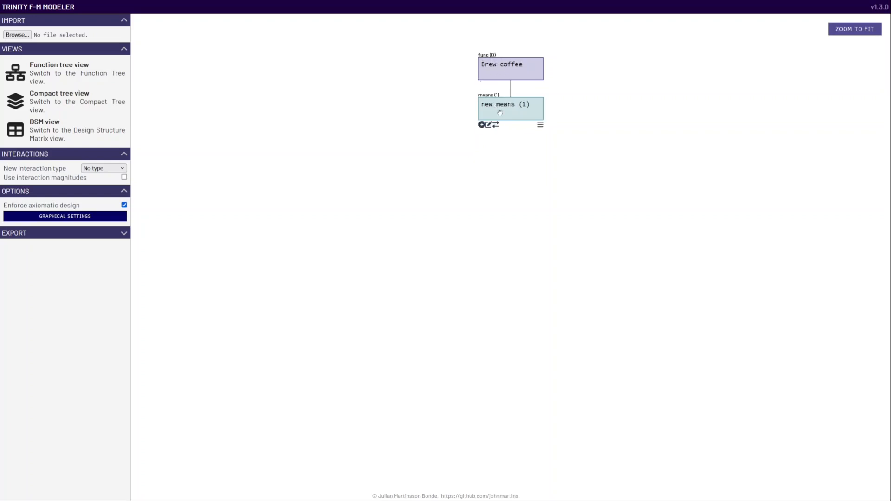
{"action": "left_click", "coordinate": [488, 125]}
{"action": "type", "text": "Coffee m"}
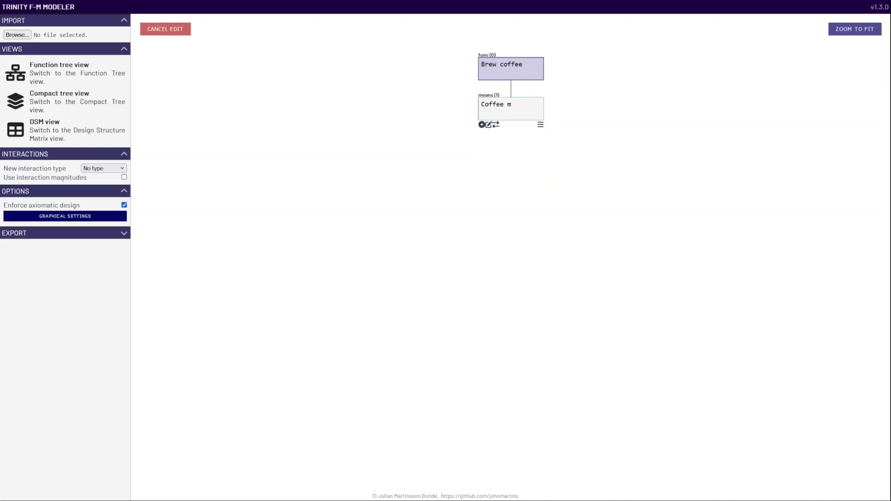
{"action": "type", "text": "aker"}
{"action": "key", "text": "Return"}
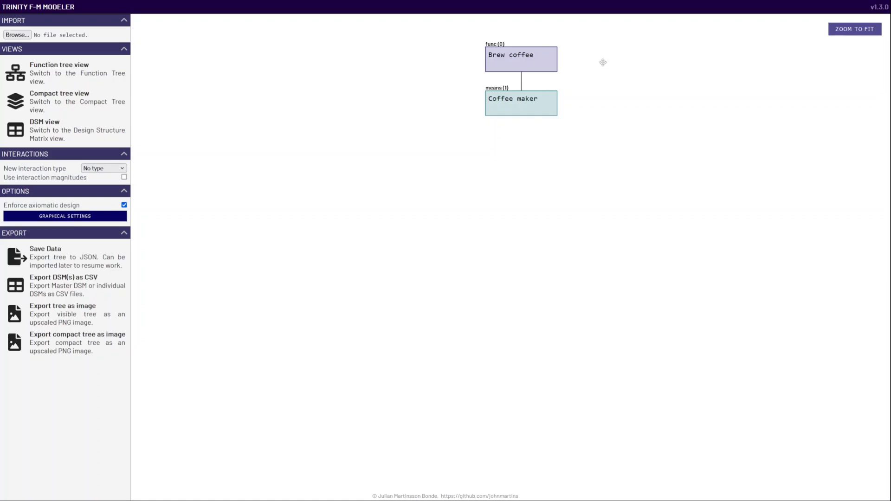
Step: Turn off axiomatic design enforcement, add a second means under Brew coffee, and give each means a child function
{"action": "mouse_move", "coordinate": [501, 64]}
{"action": "left_click", "coordinate": [489, 77]}
{"action": "left_click", "coordinate": [108, 208]}
{"action": "left_click", "coordinate": [124, 205]}
{"action": "left_click", "coordinate": [488, 76]}
{"action": "left_click", "coordinate": [450, 120]}
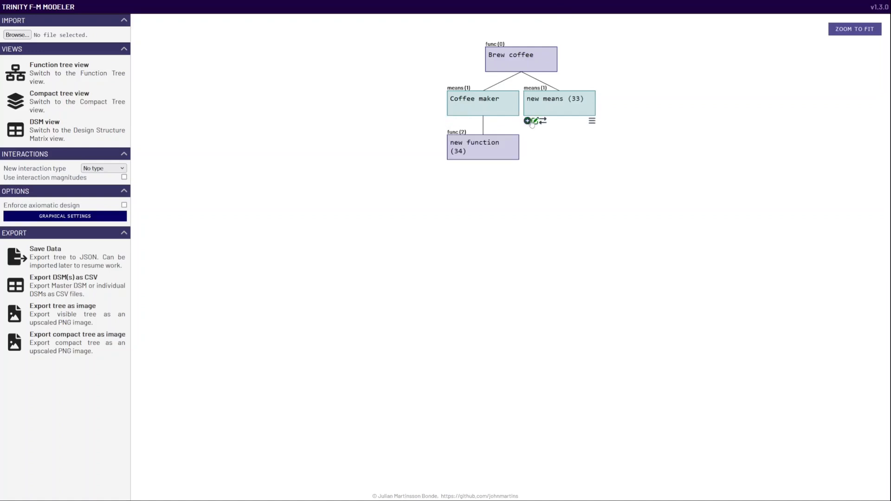
{"action": "left_click", "coordinate": [527, 121]}
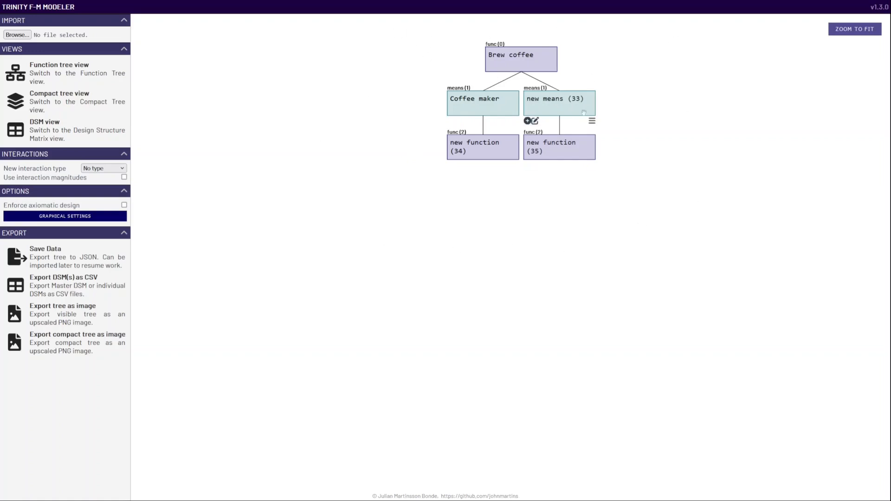
Step: Delete the second means with its child function, and the new function beneath Coffee maker
{"action": "left_click", "coordinate": [592, 123]}
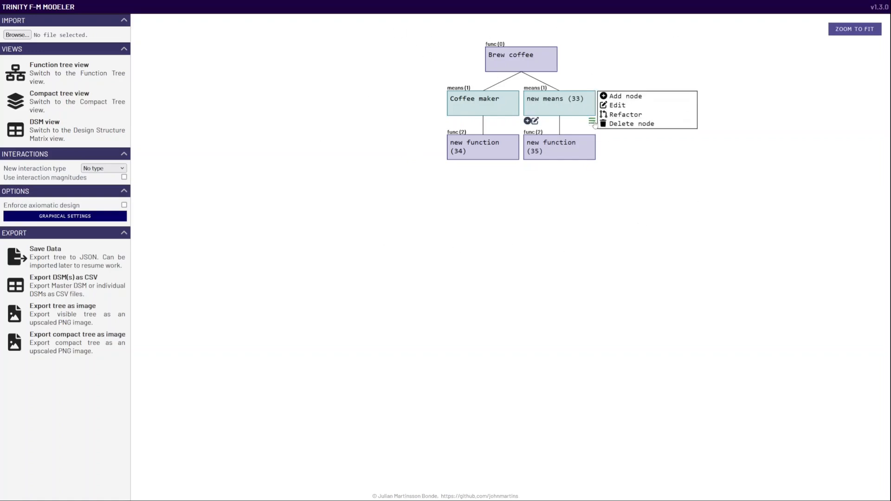
{"action": "left_click", "coordinate": [620, 124]}
{"action": "left_click", "coordinate": [553, 165]}
{"action": "left_click", "coordinate": [583, 168]}
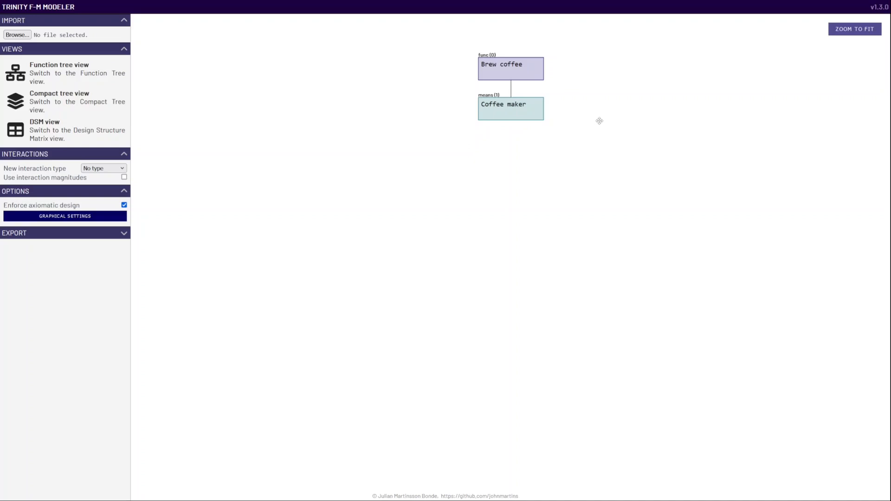
Step: Add four child functions beneath the Coffee maker means
{"action": "left_click", "coordinate": [482, 124]}
{"action": "left_click", "coordinate": [482, 124]}
{"action": "left_click", "coordinate": [482, 124]}
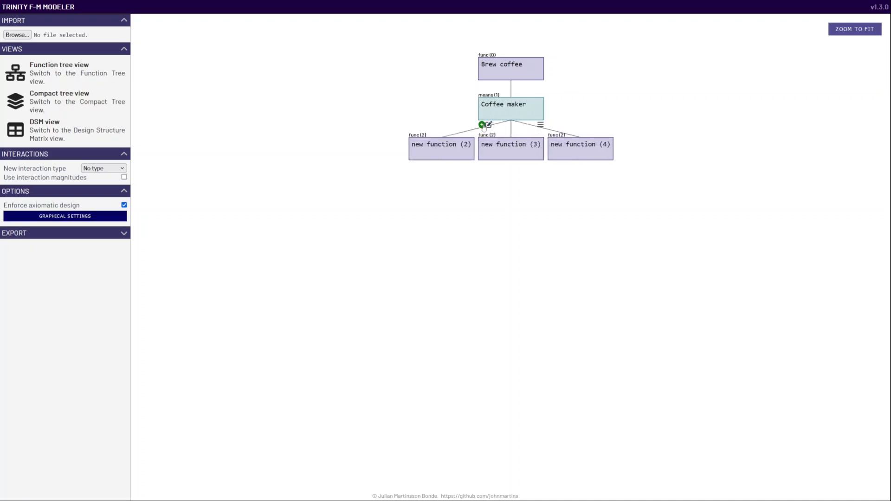
{"action": "left_click", "coordinate": [482, 125]}
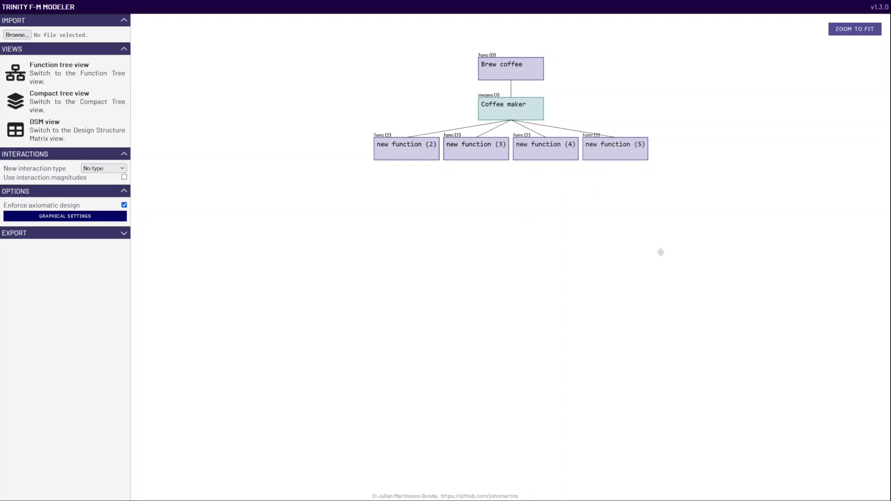
Step: Rename the first function beneath Coffee maker "Store the heated coffee"
{"action": "double_click", "coordinate": [404, 147]}
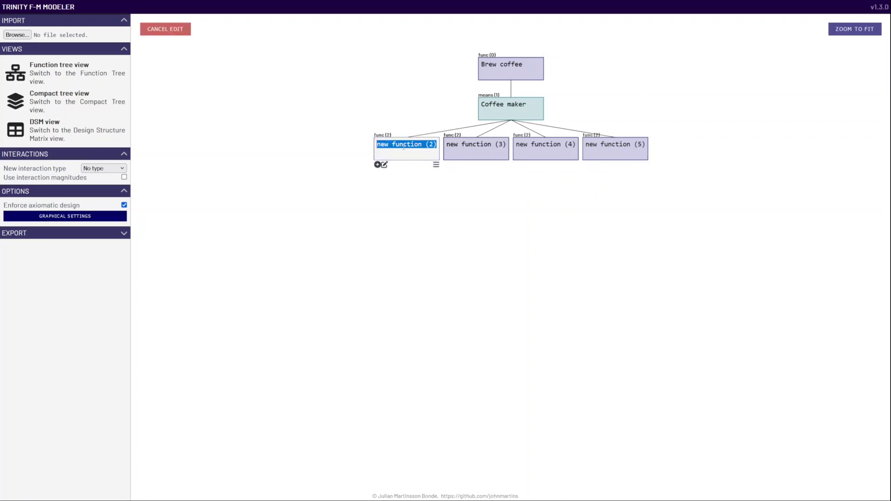
{"action": "type", "text": "Store"}
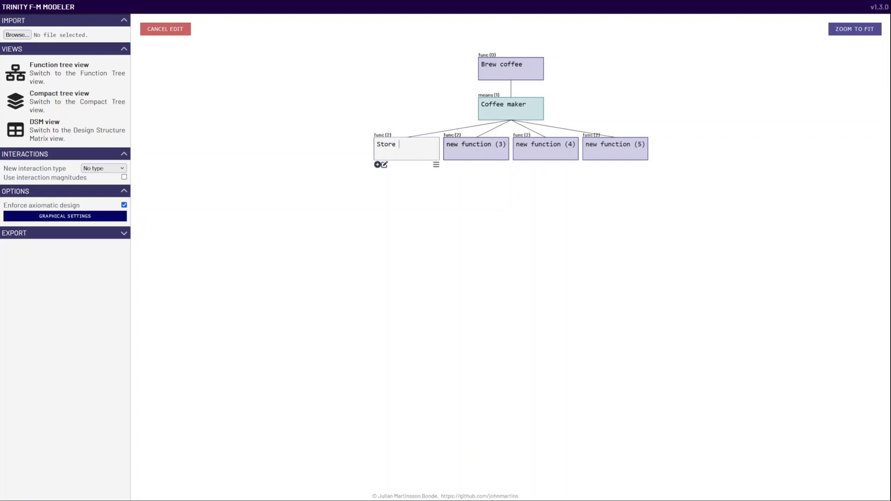
{"action": "type", "text": " the heated c"}
{"action": "key", "text": "Return"}
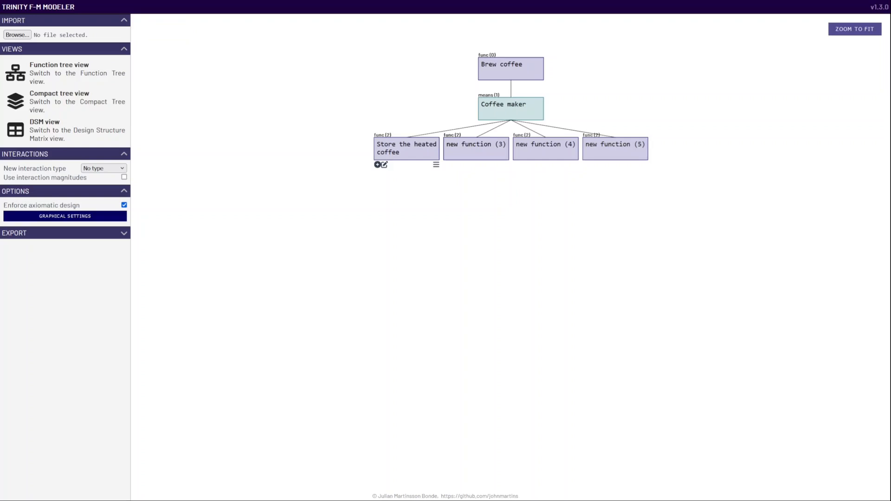
Step: Rename the second function beneath Coffee maker "Maintain coffee temperature" and the third "Store coffee powder"
{"action": "double_click", "coordinate": [469, 148]}
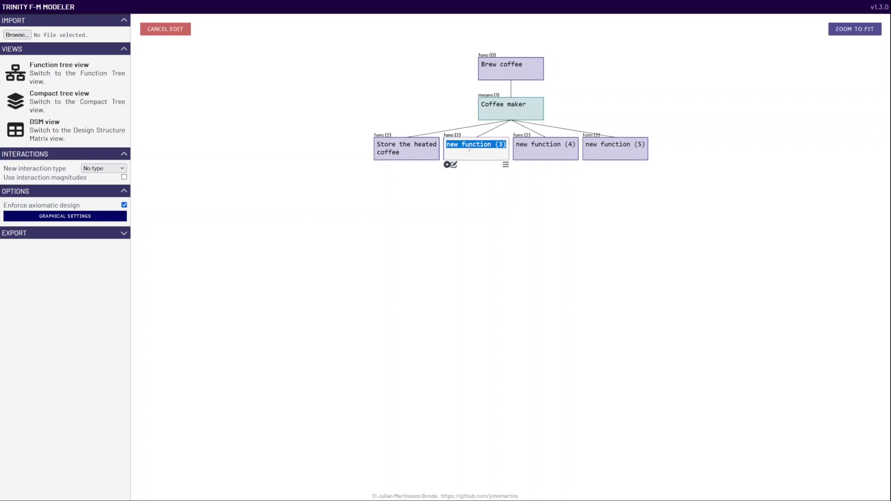
{"action": "type", "text": "Maintain coffee temperature"}
{"action": "key", "text": "Return"}
{"action": "double_click", "coordinate": [555, 149]}
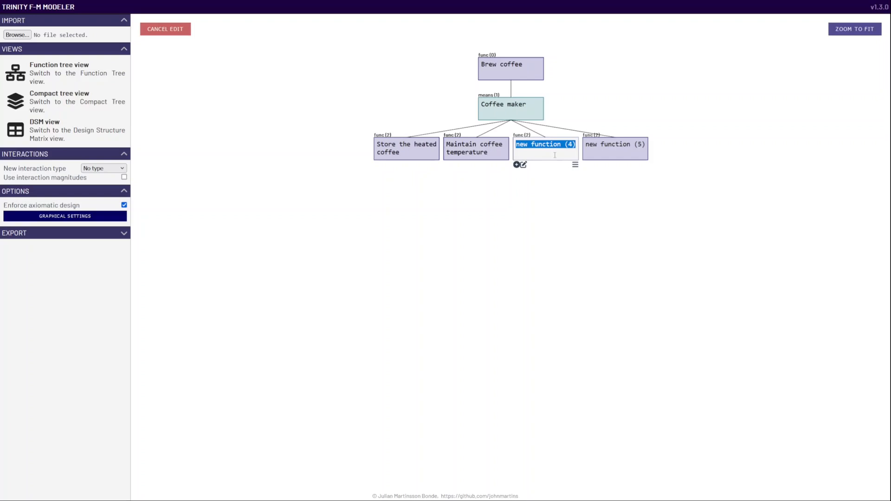
{"action": "type", "text": "Store coffee powder"}
{"action": "key", "text": "Return"}
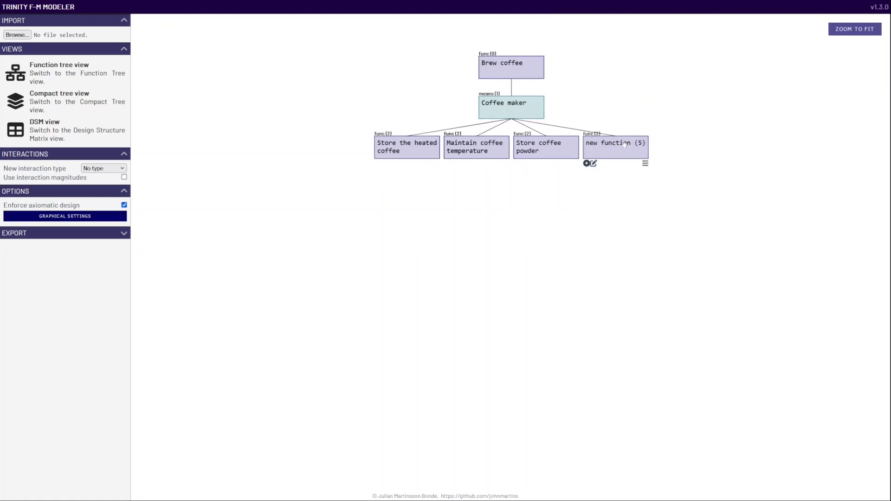
Step: Rename the fourth function beneath Coffee maker "Contain parts"
{"action": "double_click", "coordinate": [625, 145]}
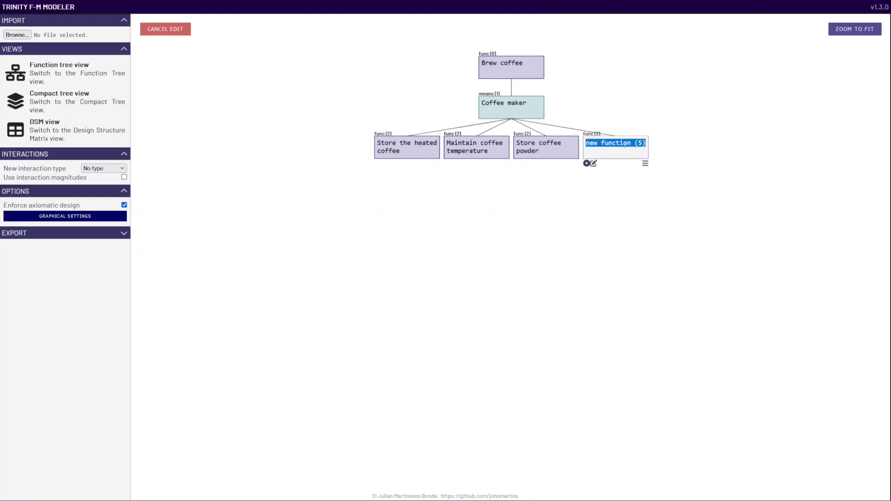
{"action": "type", "text": "Contain parts"}
{"action": "key", "text": "Return"}
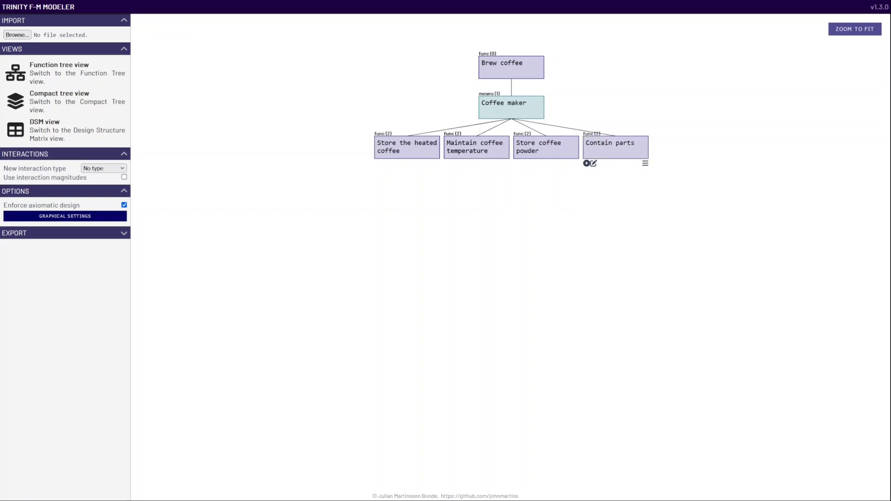
Step: Add two more child functions beneath the Coffee maker means
{"action": "mouse_move", "coordinate": [485, 125]}
{"action": "left_click", "coordinate": [483, 124]}
{"action": "left_click", "coordinate": [483, 124]}
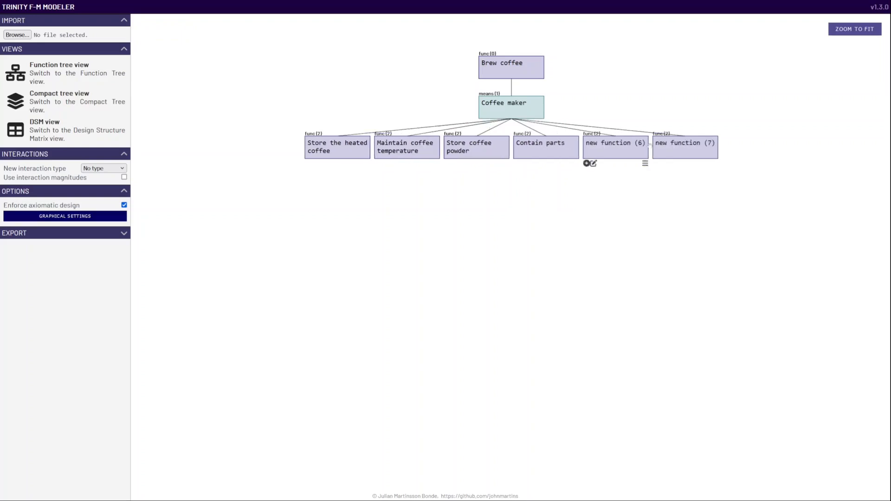
Step: Rename the fifth function beneath Coffee maker "Manage water" and the sixth "Manage power"
{"action": "double_click", "coordinate": [612, 147]}
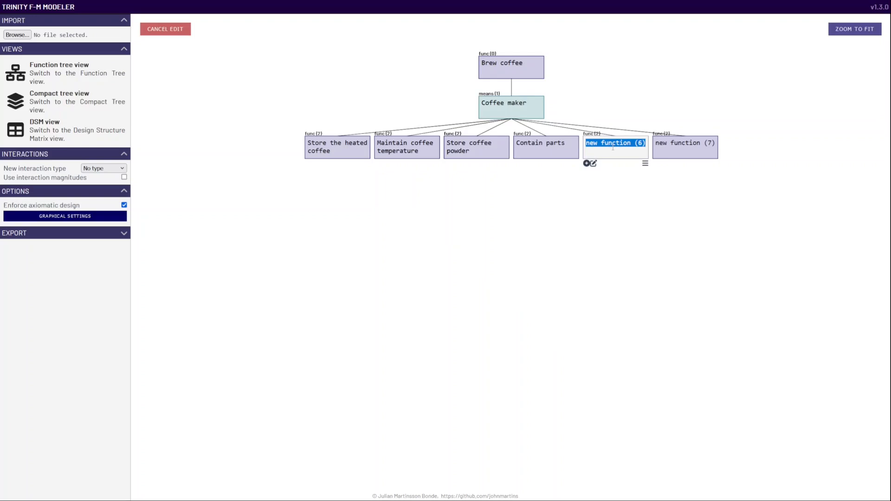
{"action": "type", "text": "Manage water"}
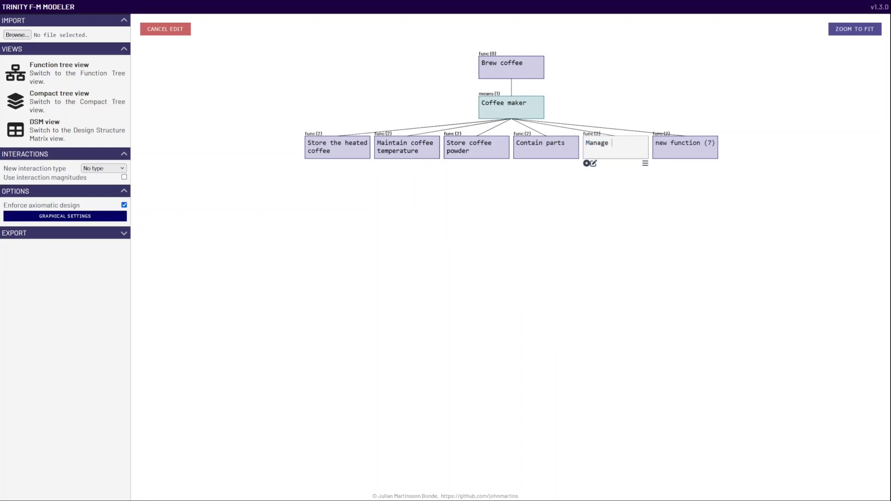
{"action": "key", "text": "Return"}
{"action": "double_click", "coordinate": [688, 145]}
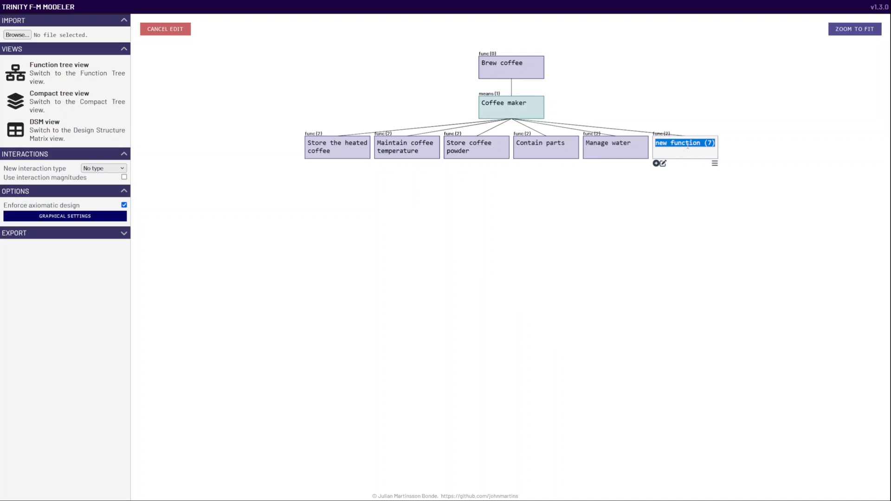
{"action": "type", "text": "Man"}
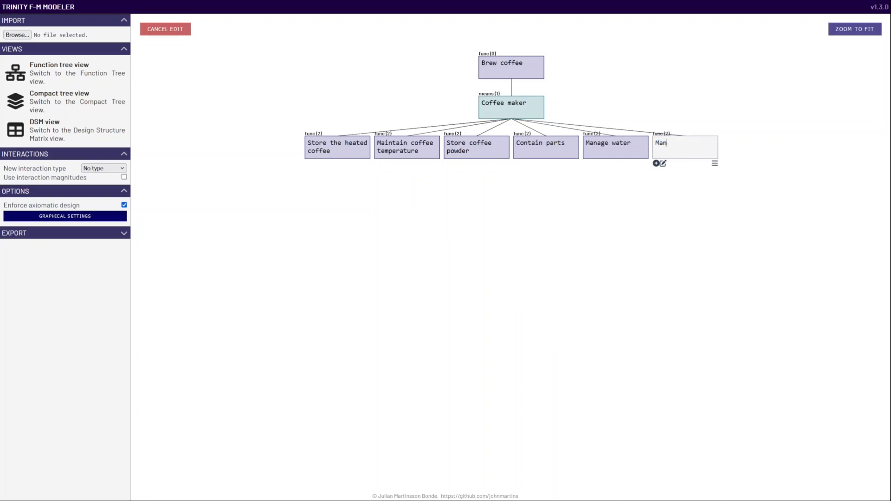
{"action": "type", "text": "age power"}
{"action": "key", "text": "Return"}
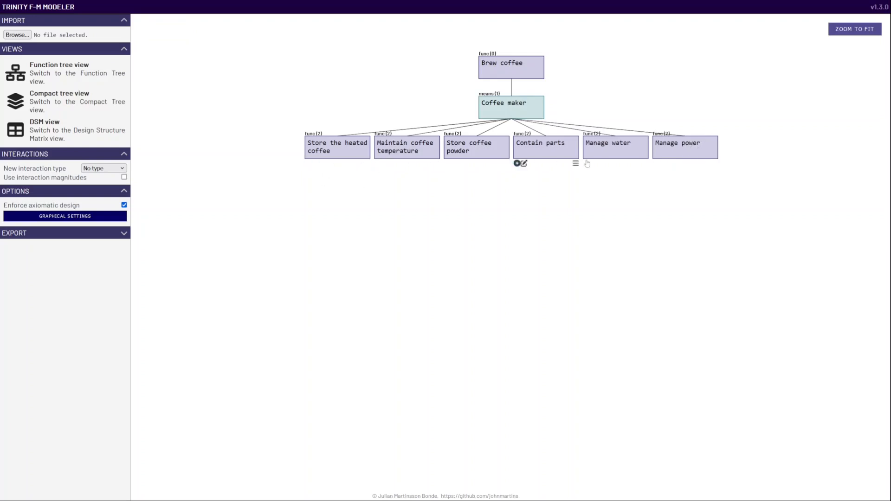
Step: Add a means named "Coffee pot" beneath the Store the heated coffee function
{"action": "mouse_move", "coordinate": [321, 146]}
{"action": "left_click", "coordinate": [308, 162]}
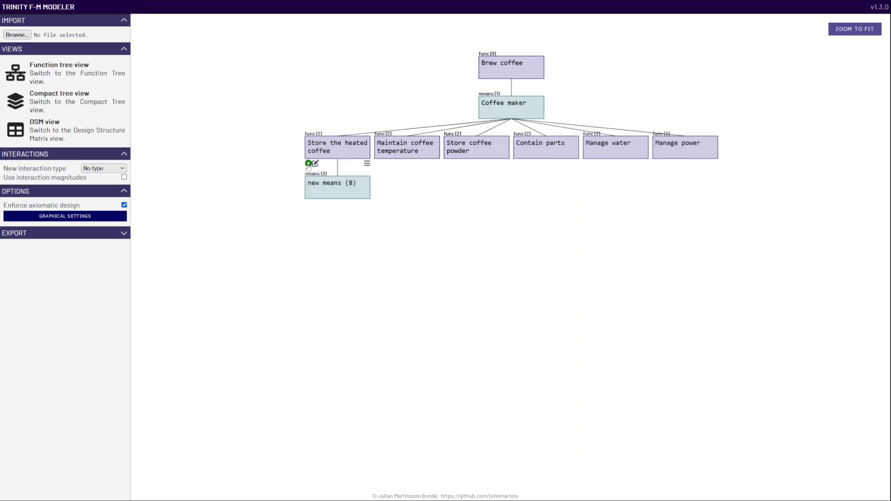
{"action": "double_click", "coordinate": [323, 183]}
{"action": "type", "text": "Coffee pot"}
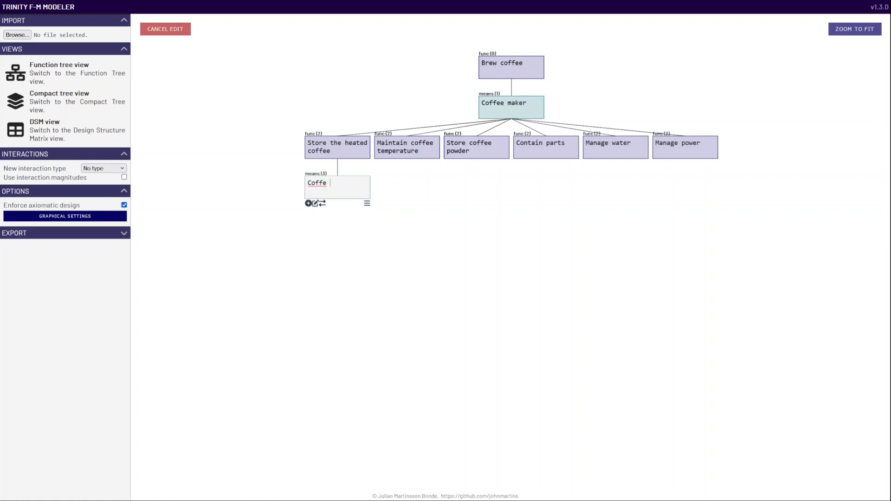
{"action": "key", "text": "Return"}
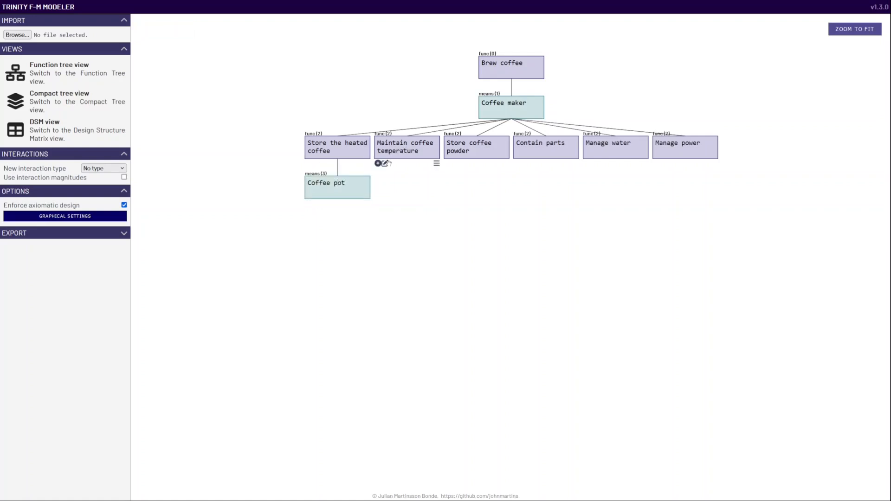
Step: Add a means named "Hot plate" beneath the Maintain coffee temperature function
{"action": "left_click", "coordinate": [378, 162]}
{"action": "double_click", "coordinate": [394, 184]}
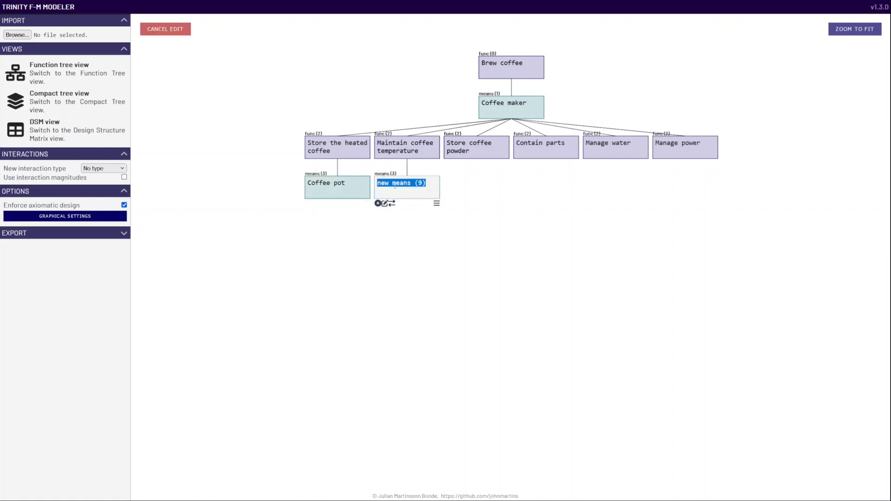
{"action": "type", "text": "Hot plate"}
{"action": "left_click", "coordinate": [493, 225]}
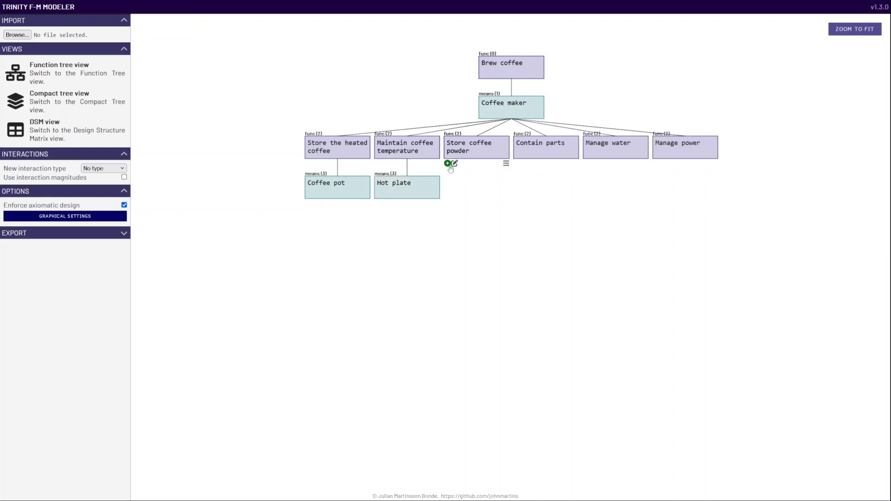
Step: Add a means named "Powder cone" beneath the Store coffee powder function
{"action": "left_click", "coordinate": [447, 165]}
{"action": "double_click", "coordinate": [463, 186]}
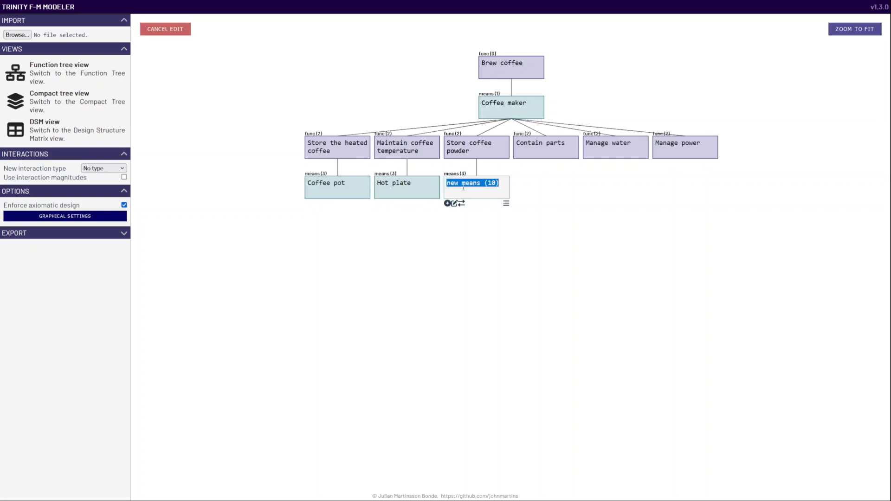
{"action": "type", "text": "Powder con"}
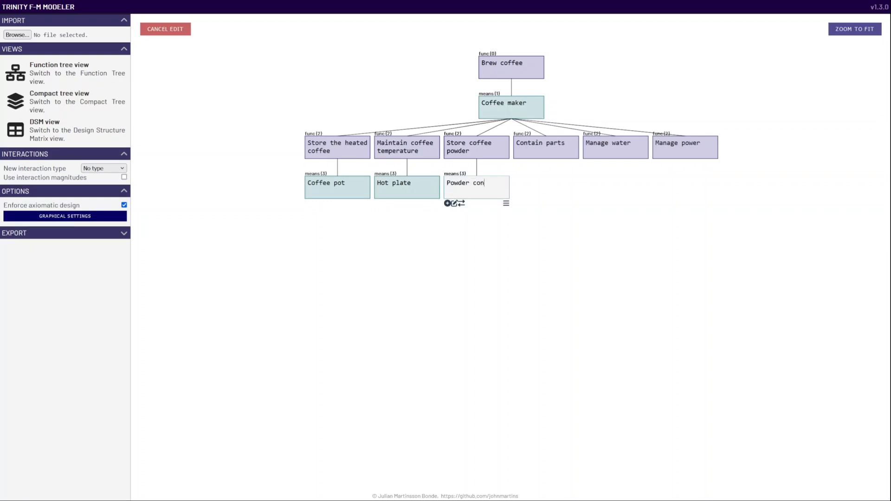
{"action": "type", "text": "e"}
{"action": "key", "text": "Return"}
Step: Add a means named "Chassi" beneath the Contain parts function
{"action": "left_click", "coordinate": [517, 162]}
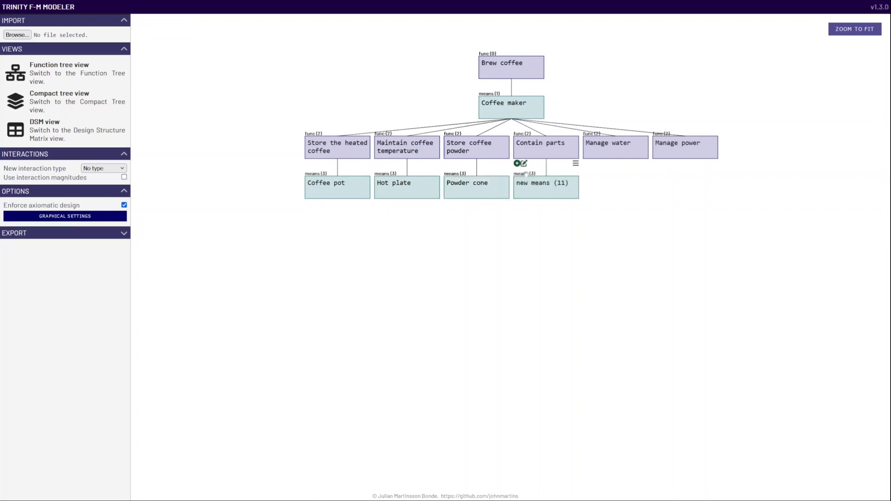
{"action": "double_click", "coordinate": [534, 184]}
{"action": "type", "text": "Chas"}
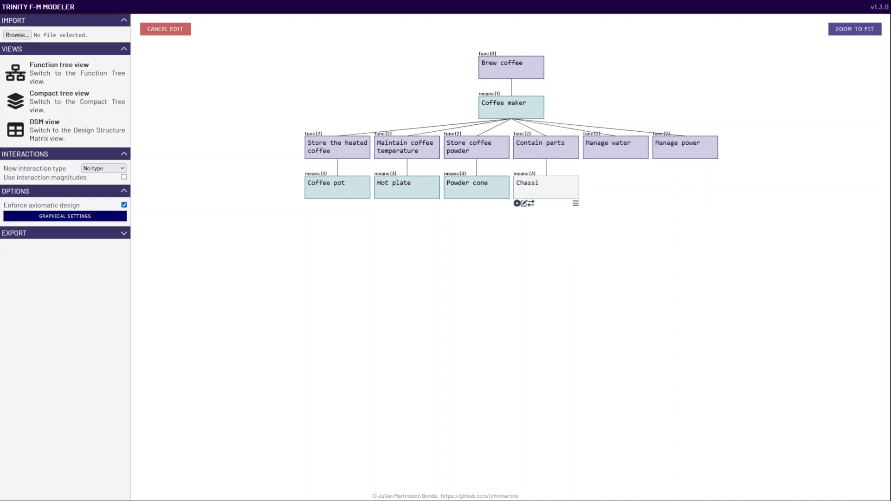
{"action": "type", "text": "si"}
{"action": "key", "text": "Return"}
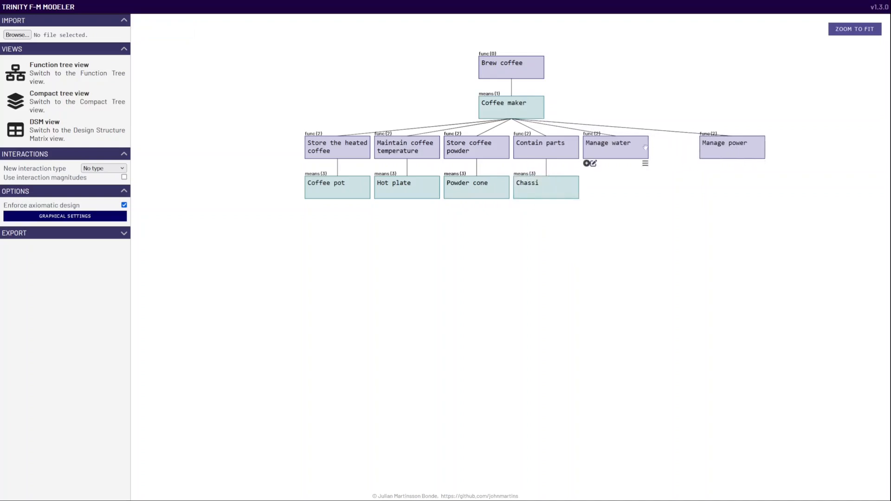
Step: Move Manage power farther right in its row, and Manage water to the left of Store the heated coffee with a gap between them
{"action": "mouse_move", "coordinate": [742, 154]}
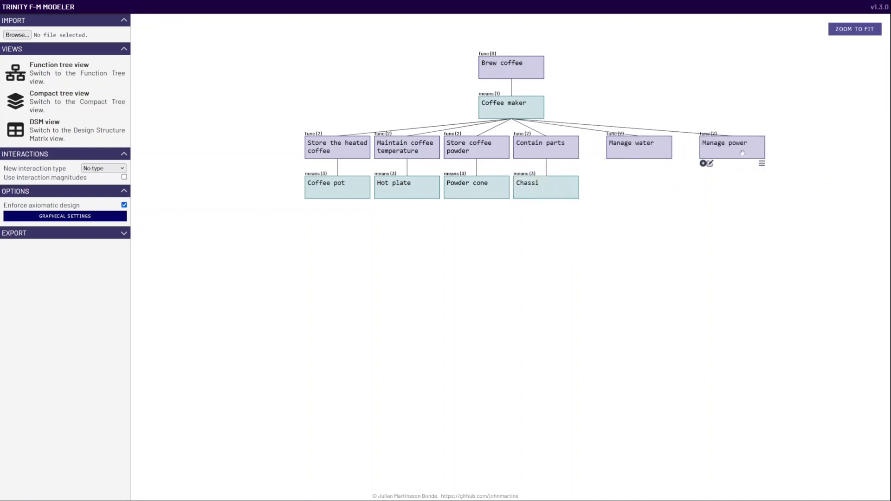
{"action": "mouse_move", "coordinate": [633, 145]}
{"action": "left_click_drag", "start_coordinate": [644, 148], "coordinate": [241, 145]}
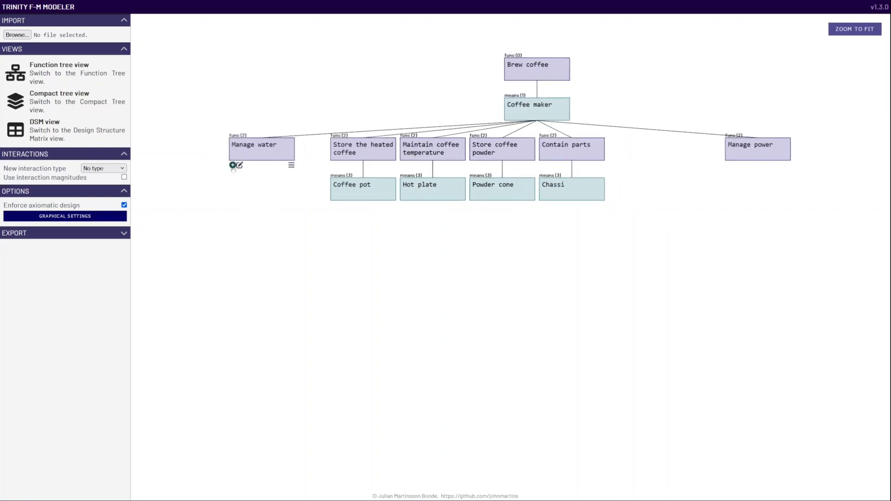
Step: Add a means named "Water management system" beneath the Manage water function
{"action": "left_click", "coordinate": [233, 165]}
{"action": "left_click", "coordinate": [239, 204]}
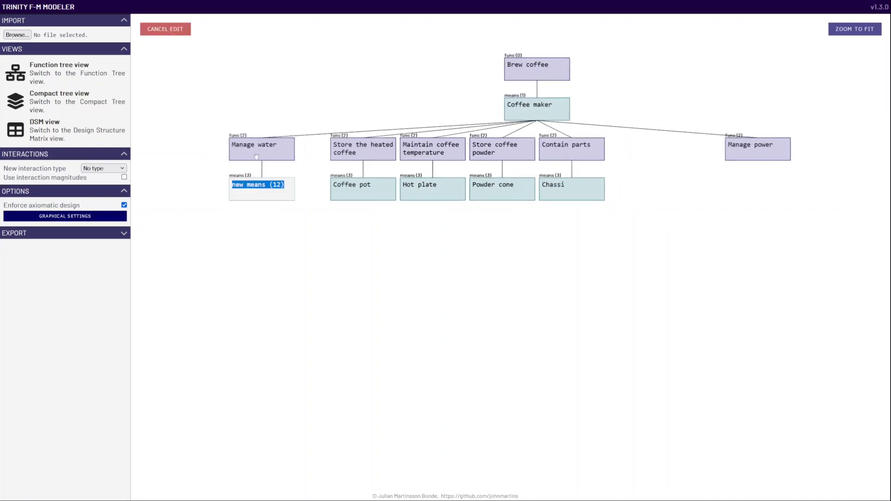
{"action": "type", "text": "Water management sus"}
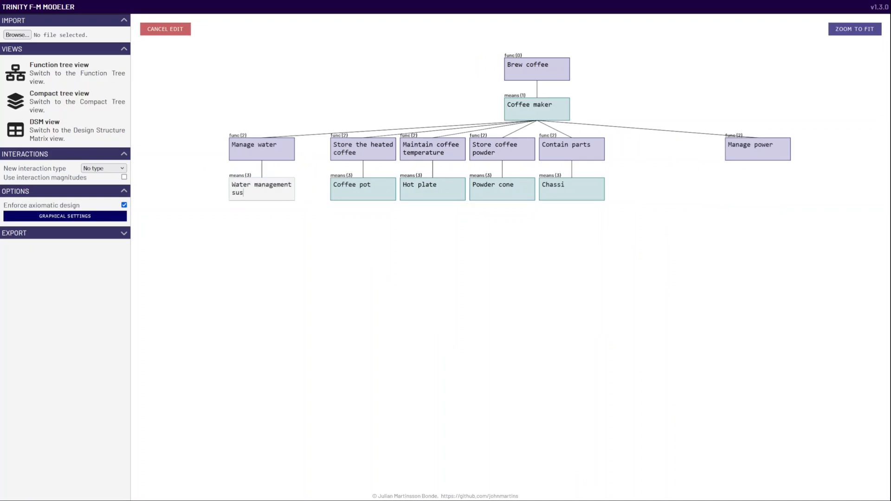
{"action": "type", "text": "teystem"}
{"action": "key", "text": "Return"}
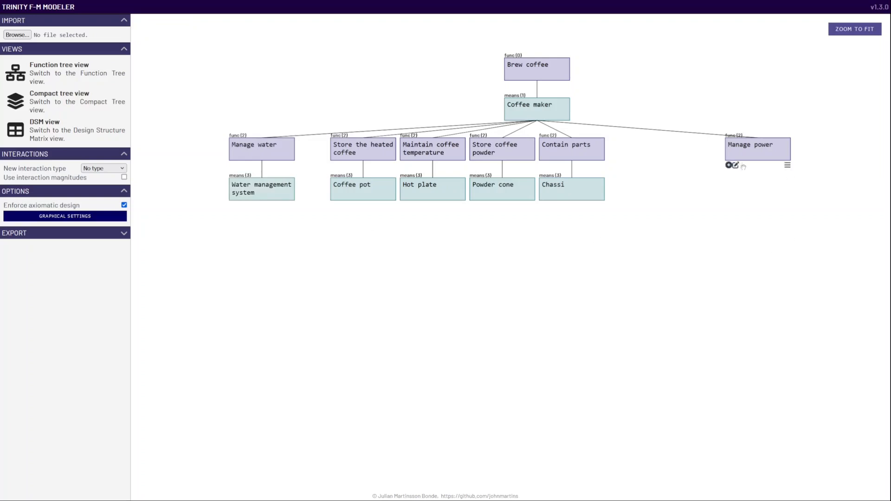
Step: Add a means named "Power management system" beneath Manage power, and shift the Manage water branch slightly farther left
{"action": "left_click", "coordinate": [728, 164]}
{"action": "double_click", "coordinate": [754, 185]}
{"action": "type", "text": "Power management system"}
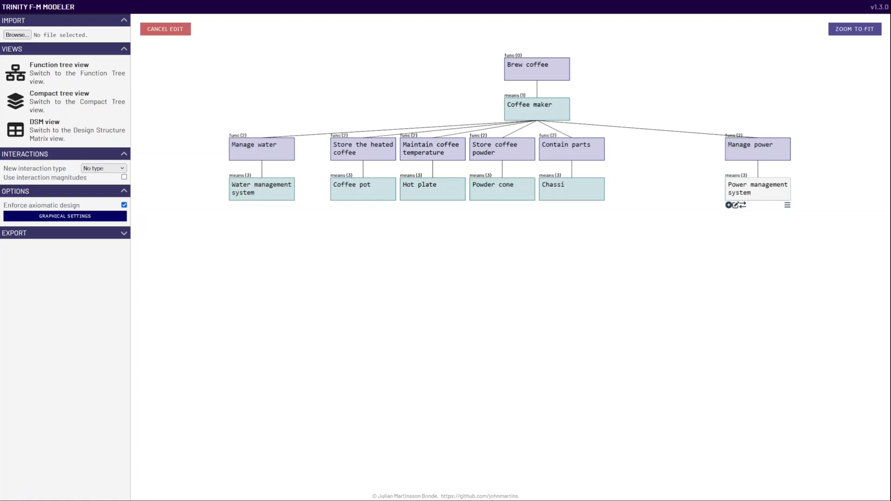
{"action": "key", "text": "Return"}
{"action": "mouse_move", "coordinate": [282, 151]}
{"action": "left_click_drag", "start_coordinate": [283, 151], "coordinate": [258, 152]}
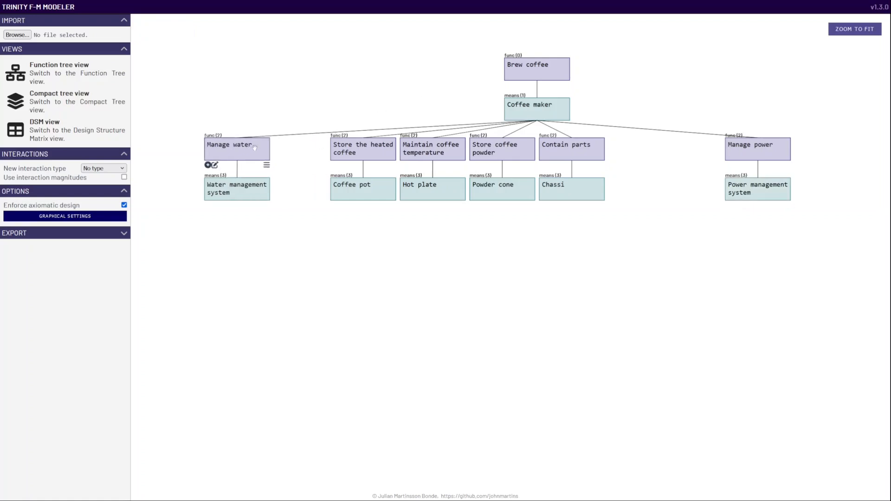
Step: Examine the Manage water branch and its neighbouring branches at different magnifications
{"action": "left_click_drag", "start_coordinate": [233, 240], "coordinate": [267, 306]}
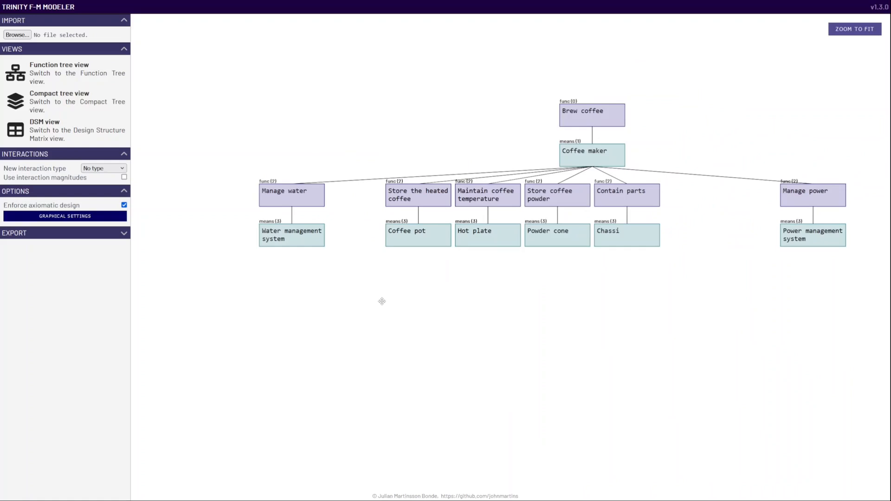
{"action": "left_click_drag", "start_coordinate": [413, 294], "coordinate": [503, 350]}
{"action": "scroll", "coordinate": [418, 348], "scroll_direction": "up", "scroll_amount": 2}
{"action": "scroll", "coordinate": [418, 348], "scroll_direction": "down", "scroll_amount": 1}
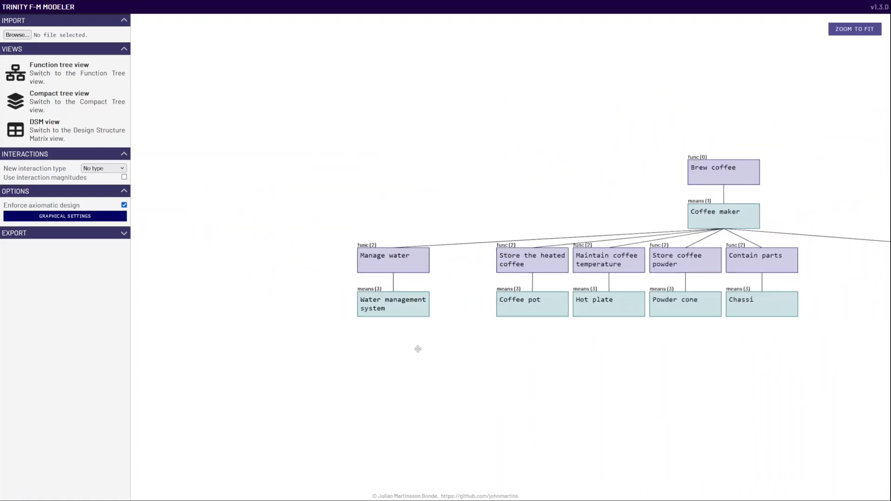
{"action": "scroll", "coordinate": [404, 386], "scroll_direction": "up", "scroll_amount": 2}
{"action": "scroll", "coordinate": [403, 388], "scroll_direction": "down", "scroll_amount": 2}
{"action": "scroll", "coordinate": [402, 389], "scroll_direction": "up", "scroll_amount": 4}
{"action": "scroll", "coordinate": [401, 390], "scroll_direction": "down", "scroll_amount": 1}
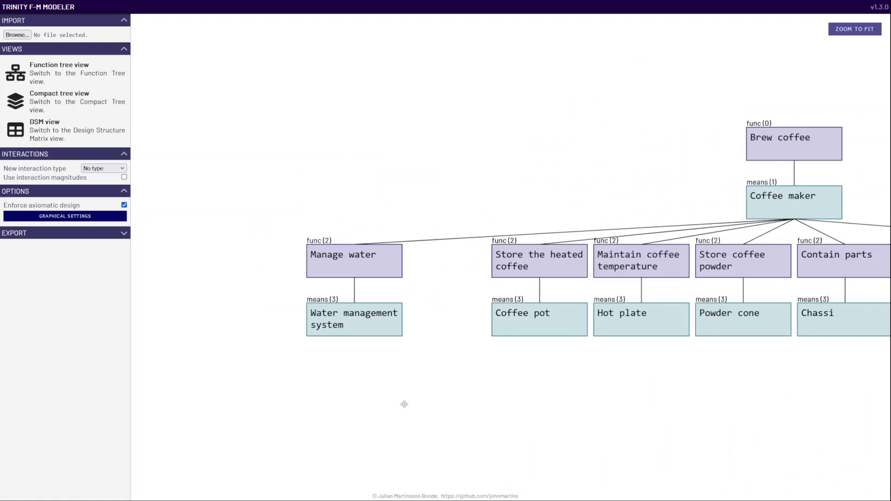
{"action": "scroll", "coordinate": [415, 412], "scroll_direction": "down", "scroll_amount": 3}
{"action": "scroll", "coordinate": [415, 411], "scroll_direction": "up", "scroll_amount": 5}
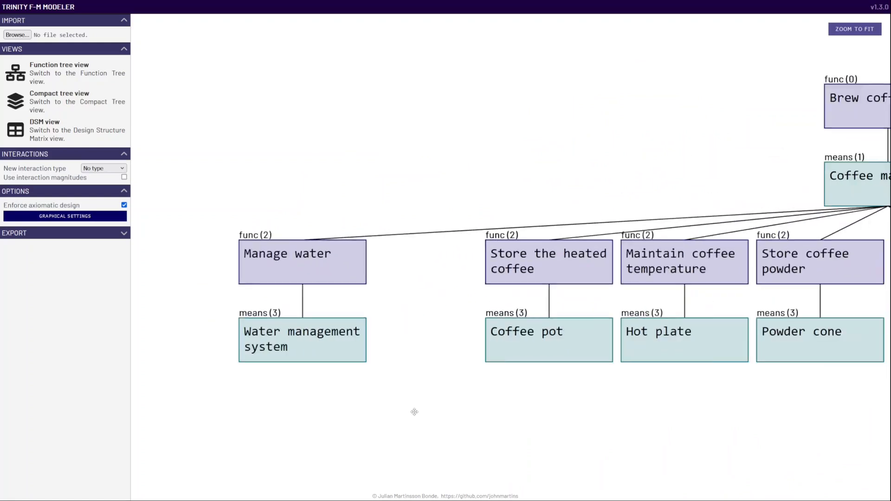
{"action": "scroll", "coordinate": [414, 411], "scroll_direction": "down", "scroll_amount": 2}
{"action": "scroll", "coordinate": [414, 411], "scroll_direction": "down", "scroll_amount": 2}
{"action": "scroll", "coordinate": [415, 412], "scroll_direction": "up", "scroll_amount": 3}
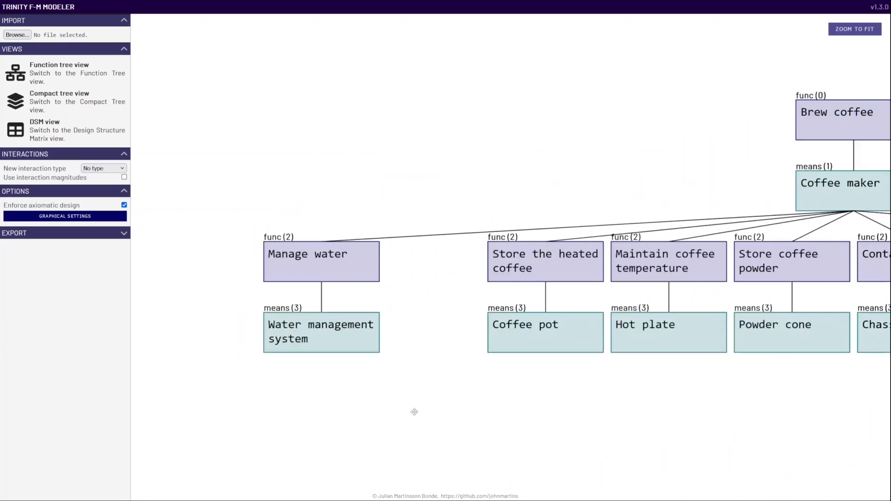
{"action": "scroll", "coordinate": [414, 412], "scroll_direction": "up", "scroll_amount": 1}
Step: Add three child functions beneath the Water management system means
{"action": "left_click_drag", "start_coordinate": [367, 411], "coordinate": [532, 330]}
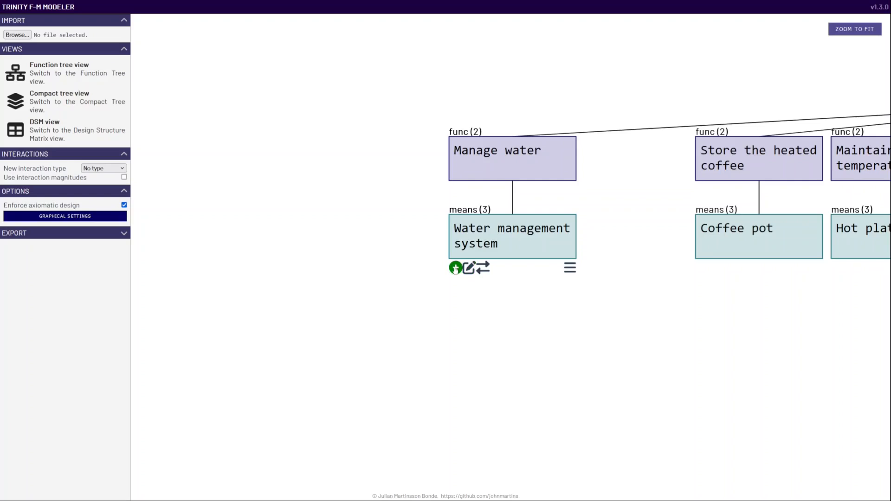
{"action": "left_click", "coordinate": [455, 268]}
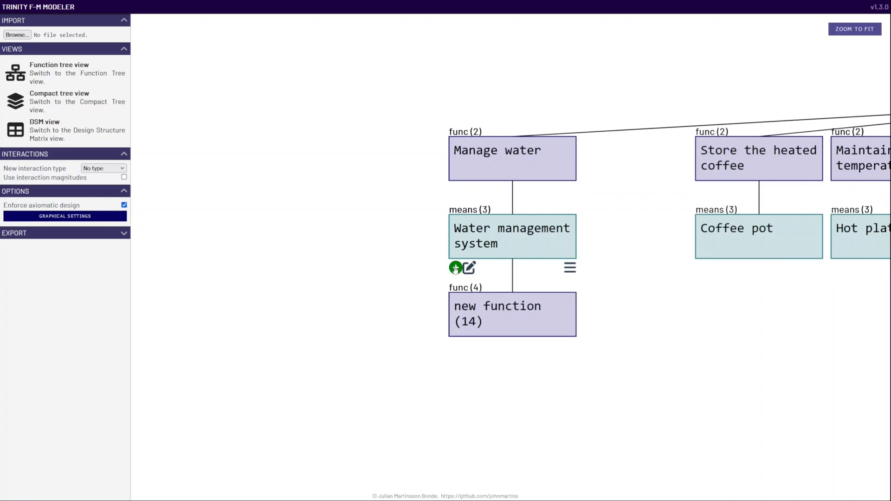
{"action": "left_click", "coordinate": [455, 268]}
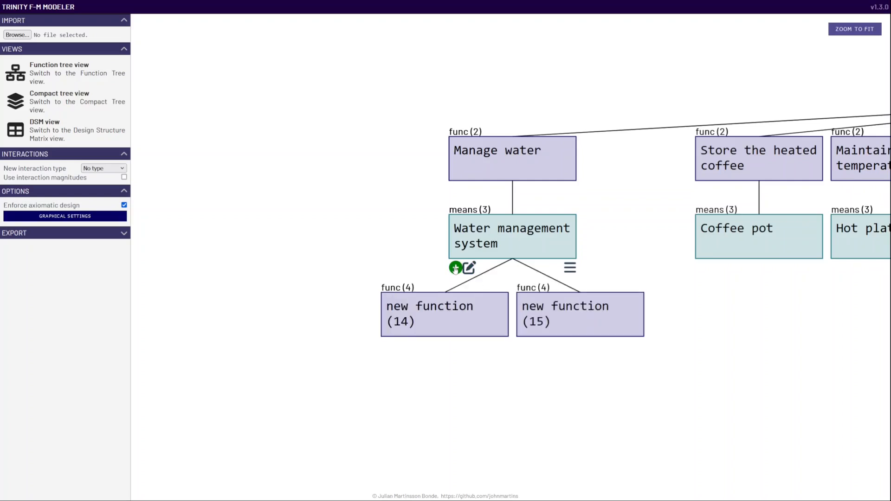
{"action": "left_click", "coordinate": [456, 268]}
Step: Name the three functions beneath Water management system, from left to right, "Store water", "Heat water" and "Combine water with coffee powder"
{"action": "double_click", "coordinate": [380, 314]}
{"action": "type", "text": "Store water"}
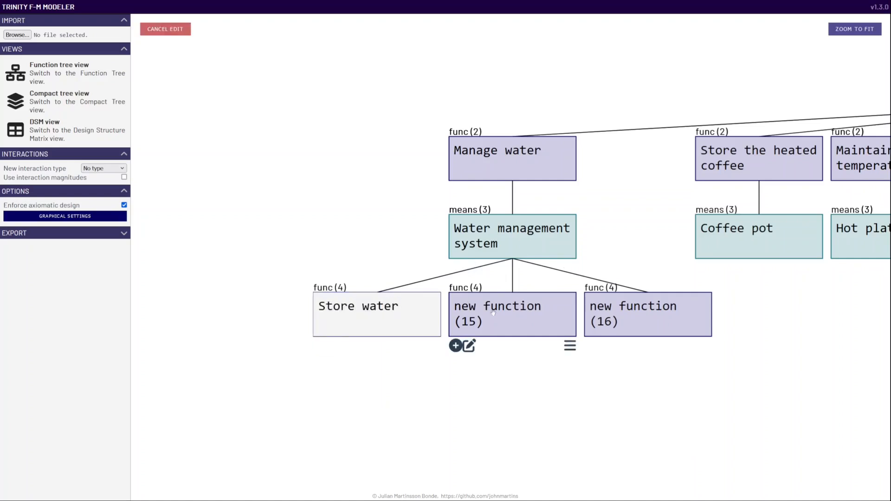
{"action": "double_click", "coordinate": [512, 315]}
{"action": "type", "text": "Heat water"}
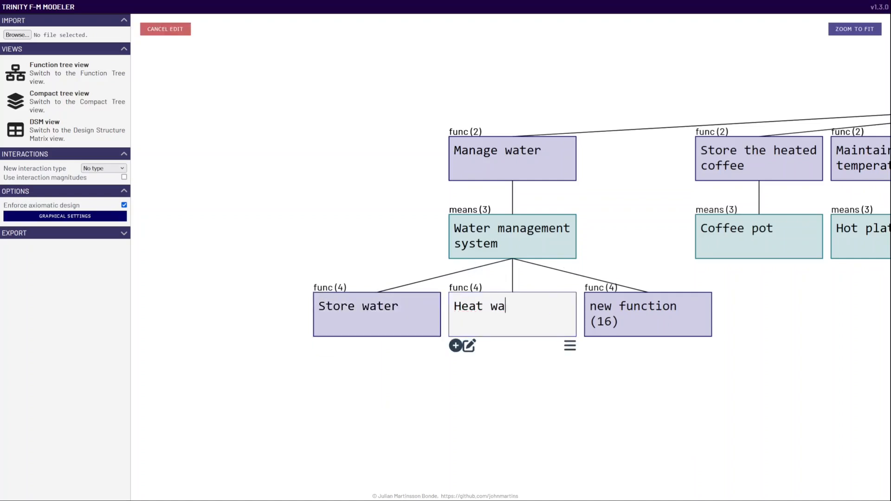
{"action": "double_click", "coordinate": [670, 318]}
{"action": "type", "text": "Co"}
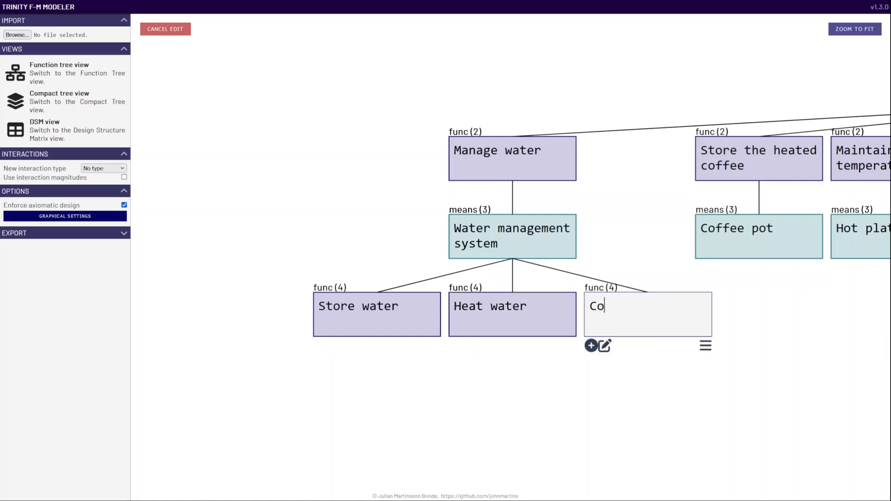
{"action": "type", "text": "mbine water with co"}
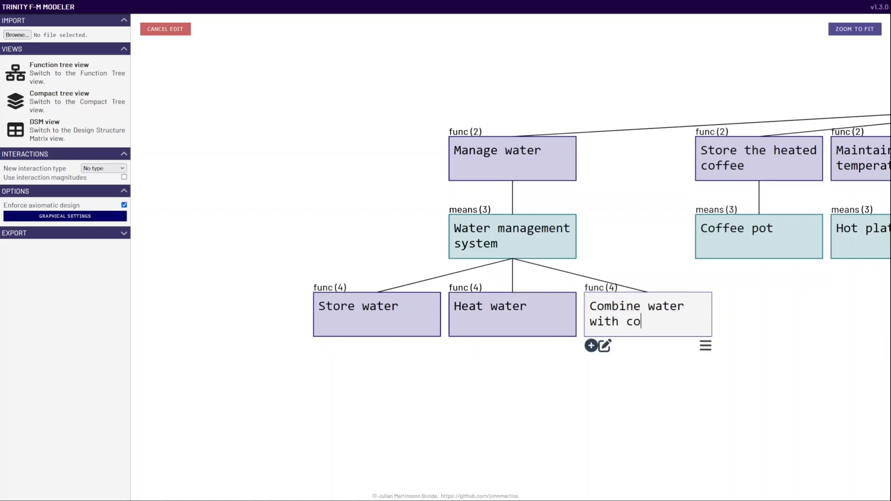
{"action": "type", "text": "ffee powder"}
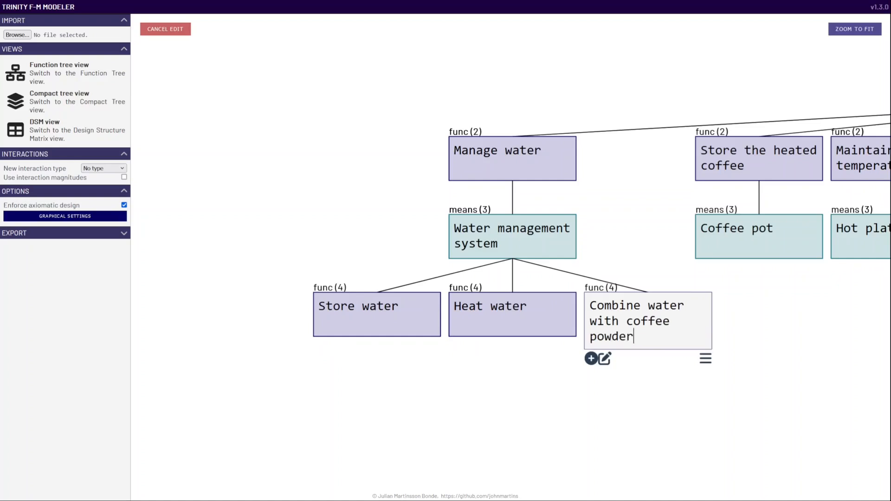
{"action": "left_click", "coordinate": [539, 355]}
Step: Add a means named "Container" beneath the Store water function
{"action": "left_click_drag", "start_coordinate": [539, 354], "coordinate": [558, 329]}
{"action": "left_click", "coordinate": [339, 318]}
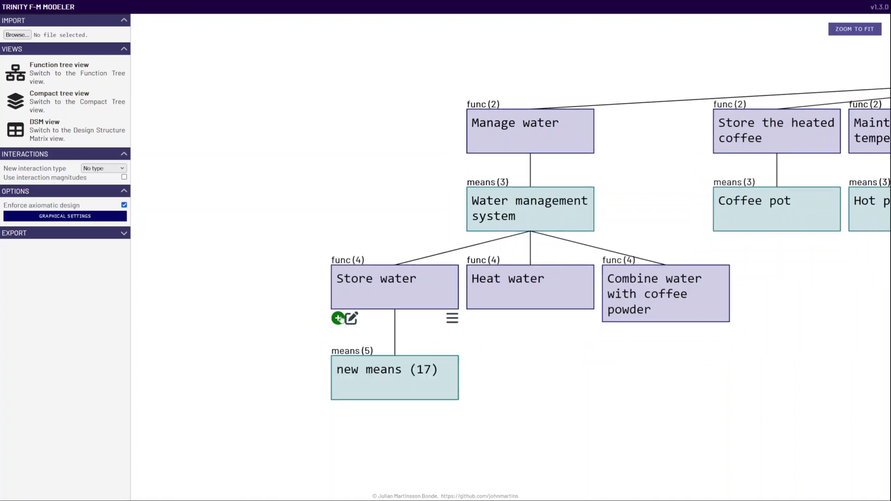
{"action": "left_click", "coordinate": [351, 409]}
{"action": "type", "text": "Container"}
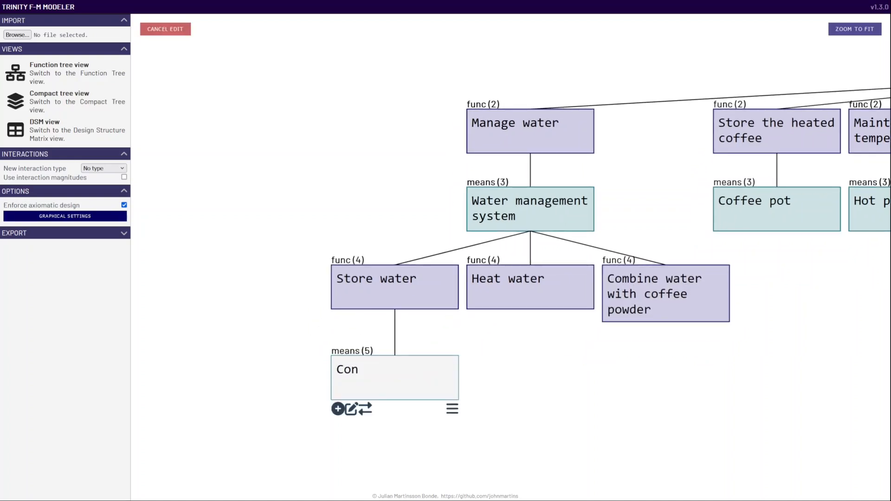
{"action": "left_click", "coordinate": [507, 380]}
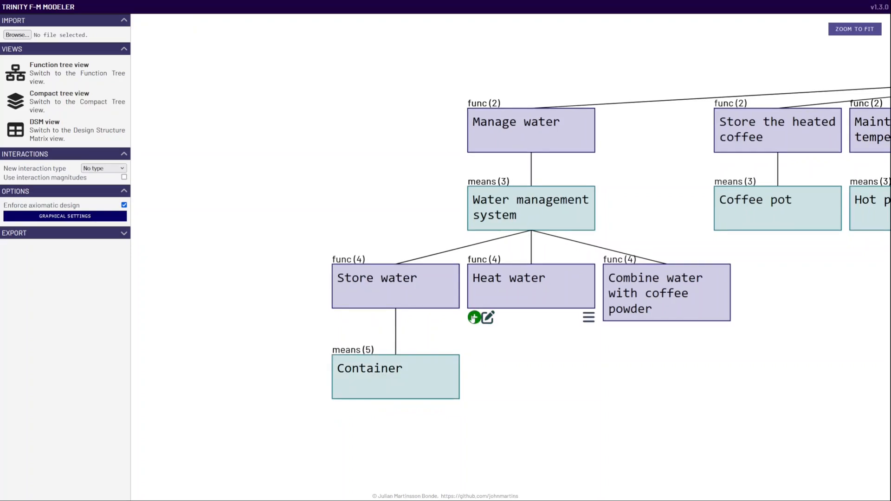
Step: Add a means named "Heating element" beneath the Heat water function
{"action": "left_click", "coordinate": [473, 318]}
{"action": "left_click", "coordinate": [487, 408]}
{"action": "type", "text": "Heating element"}
{"action": "key", "text": "Return"}
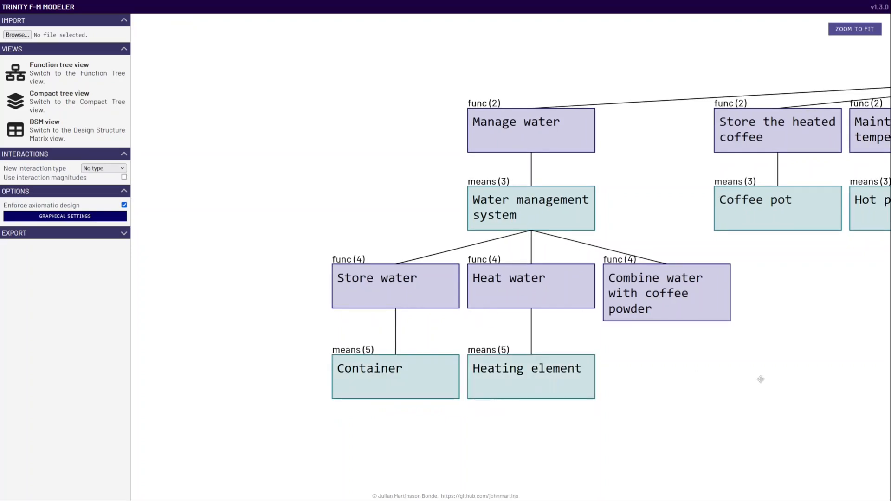
Step: Add a means beneath the Combine water with coffee powder function
{"action": "left_click_drag", "start_coordinate": [761, 379], "coordinate": [660, 326]}
{"action": "mouse_move", "coordinate": [534, 252]}
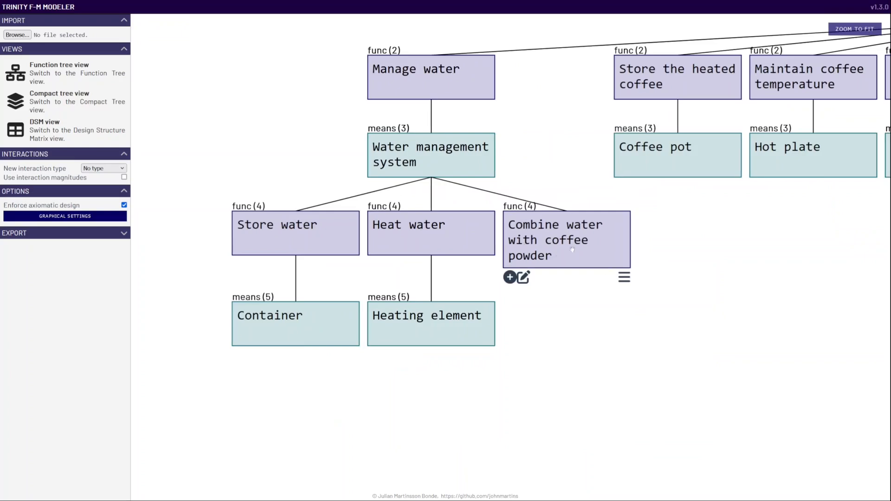